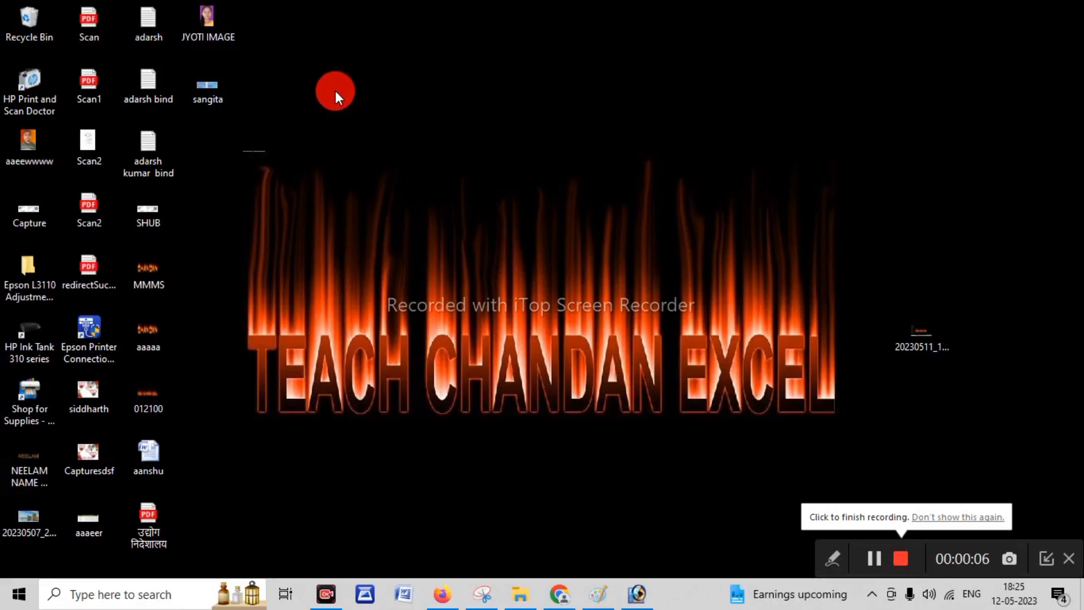
# Refresh the desktop several times from its right-click menu
pyautogui.rightClick(334, 90)
pyautogui.click(401, 142)
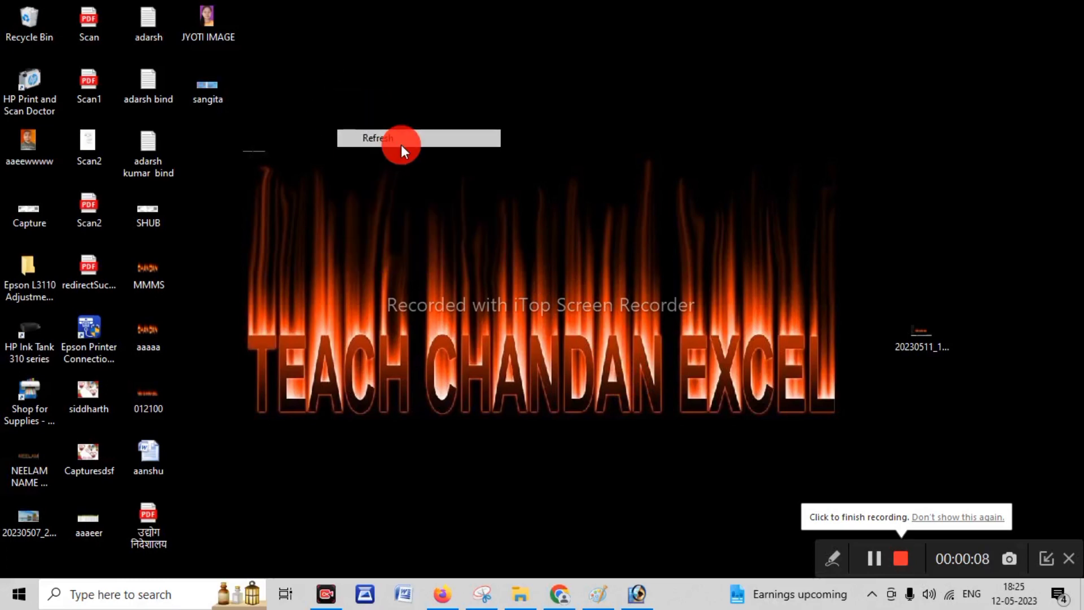
pyautogui.rightClick(384, 97)
pyautogui.click(432, 146)
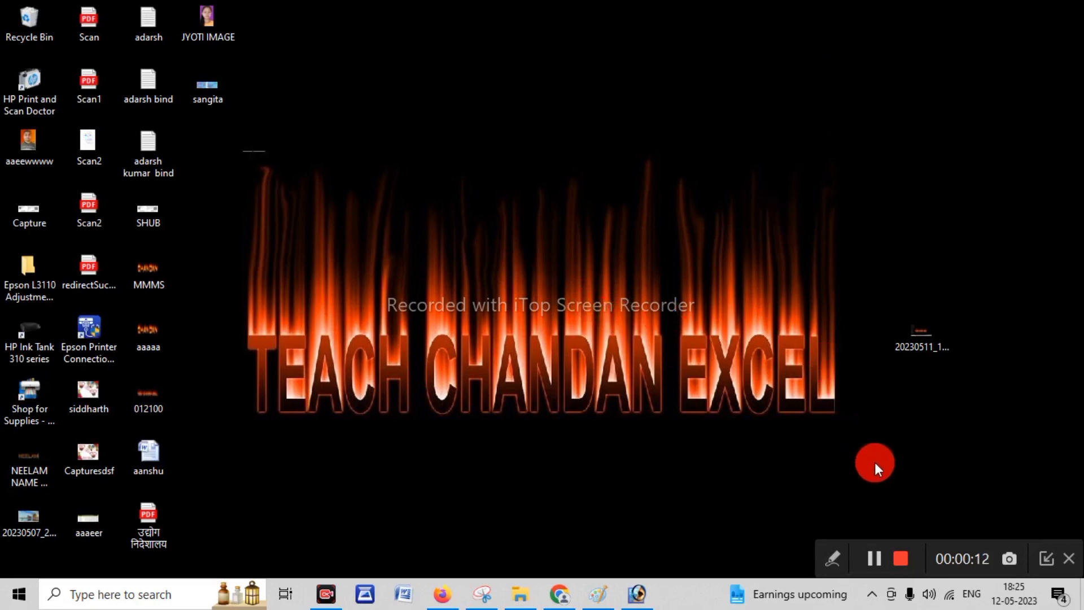
pyautogui.moveTo(874, 445); pyautogui.dragTo(209, 127)
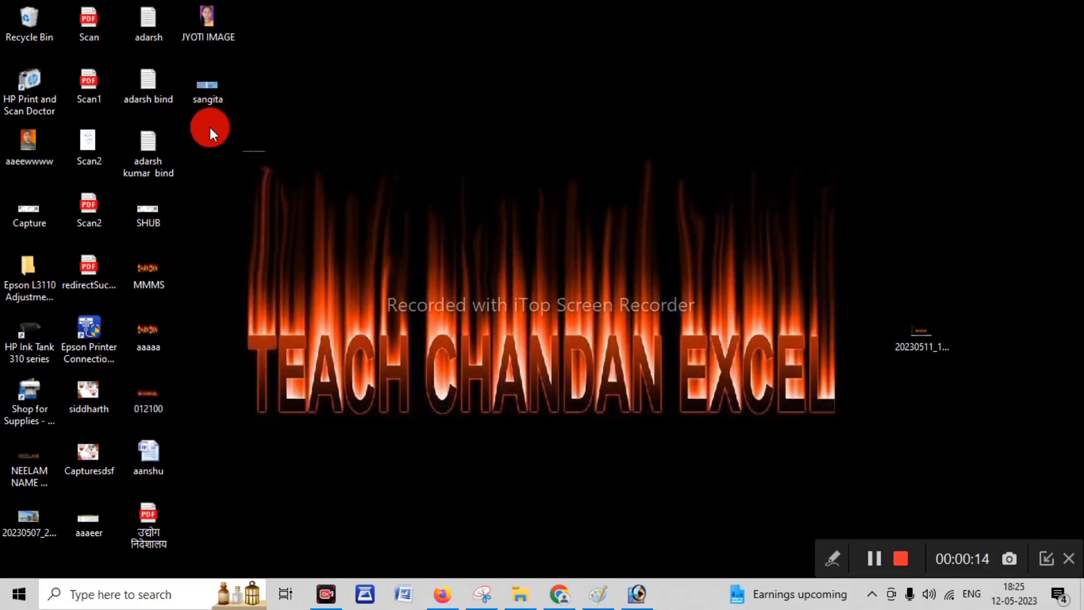
pyautogui.rightClick(350, 54)
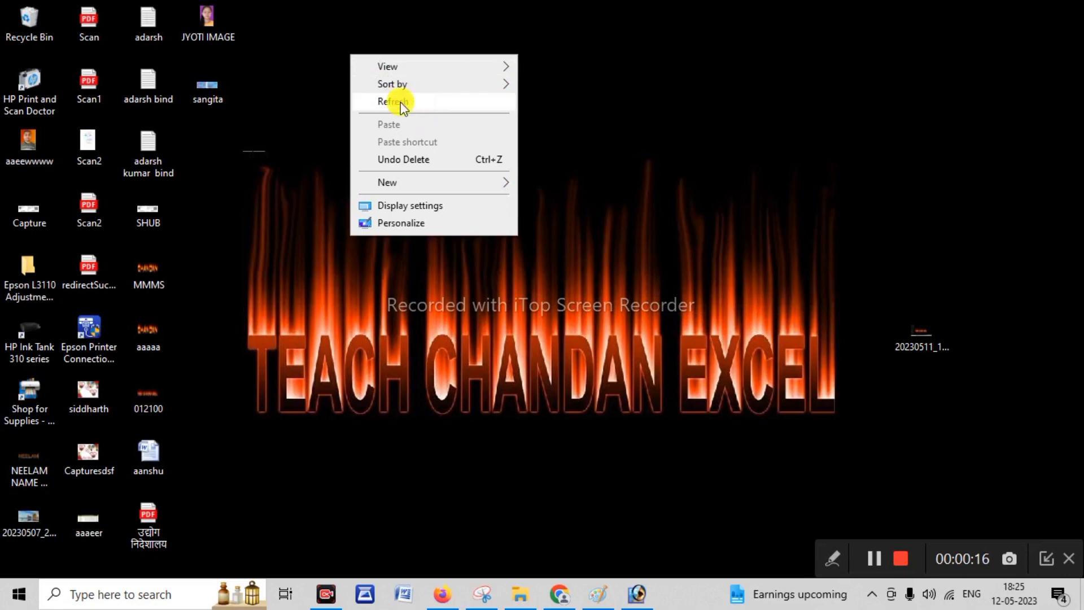
pyautogui.click(401, 101)
pyautogui.rightClick(401, 100)
pyautogui.click(441, 151)
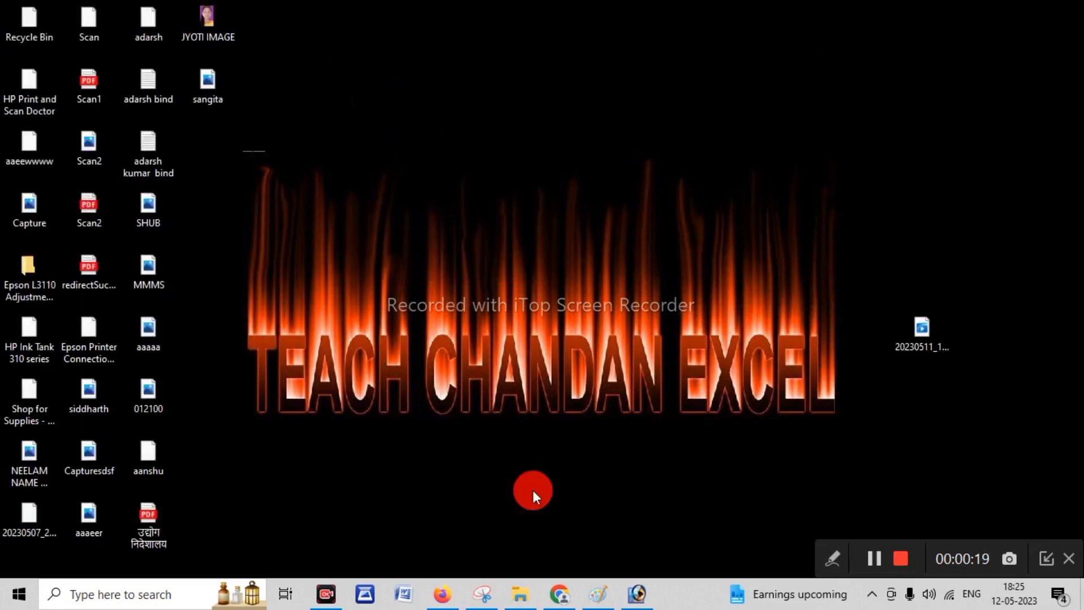
# Return to Photoshop and close the old Untitled-1 document without saving
pyautogui.click(636, 593)
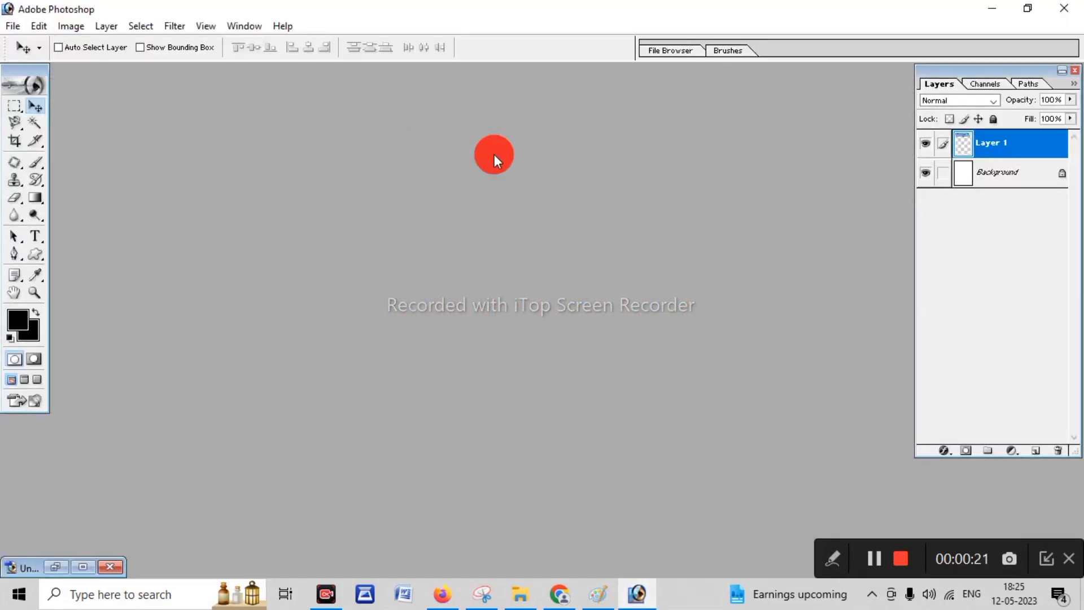
pyautogui.click(1075, 71)
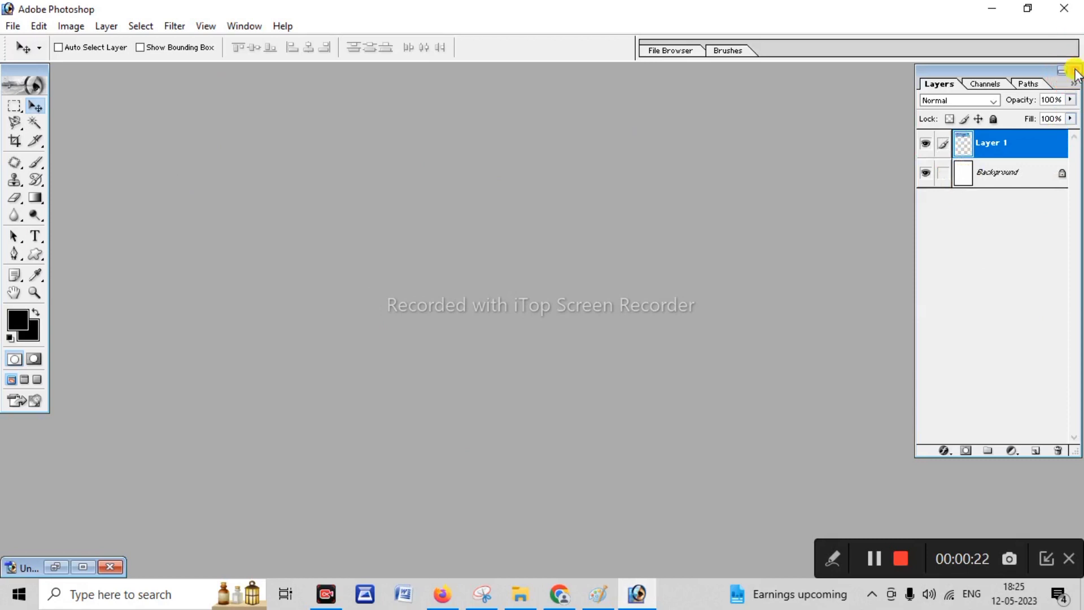
pyautogui.click(110, 566)
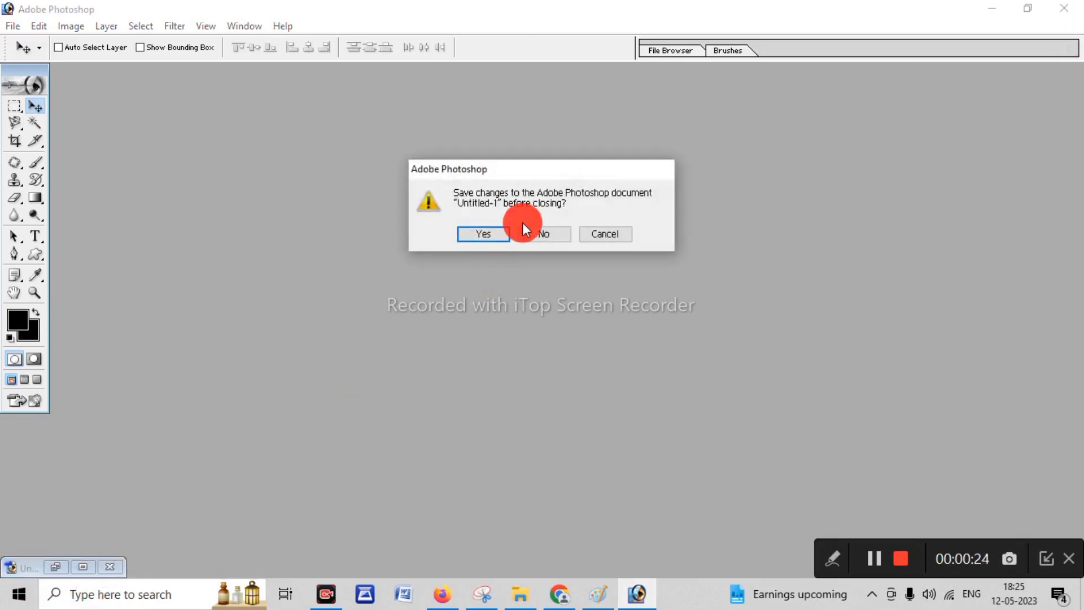
pyautogui.click(537, 239)
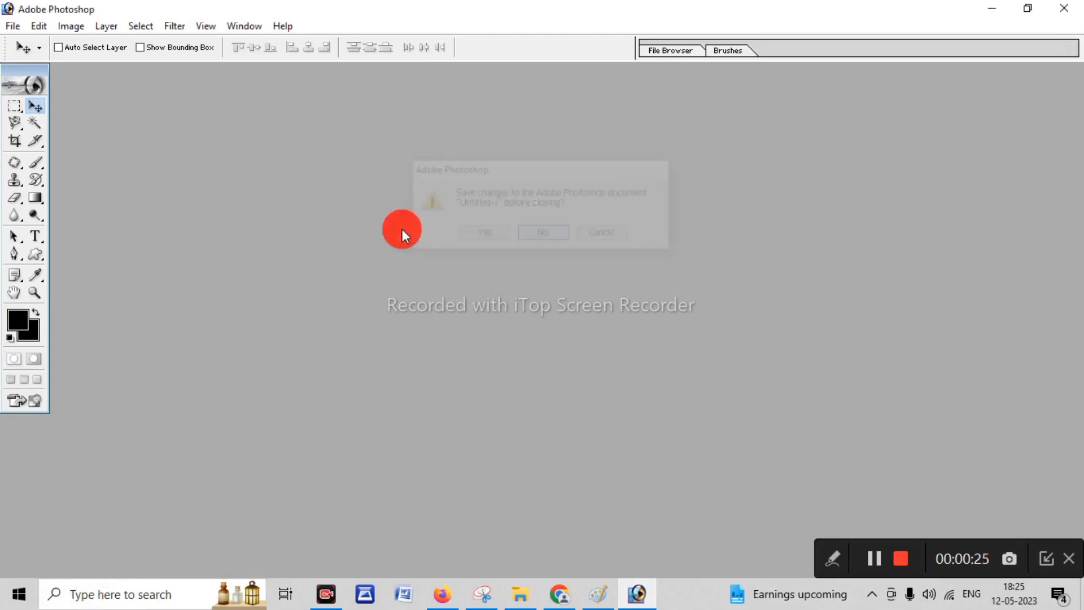
# Create a new blank document using the 1024 x 768 preset size
pyautogui.click(19, 25)
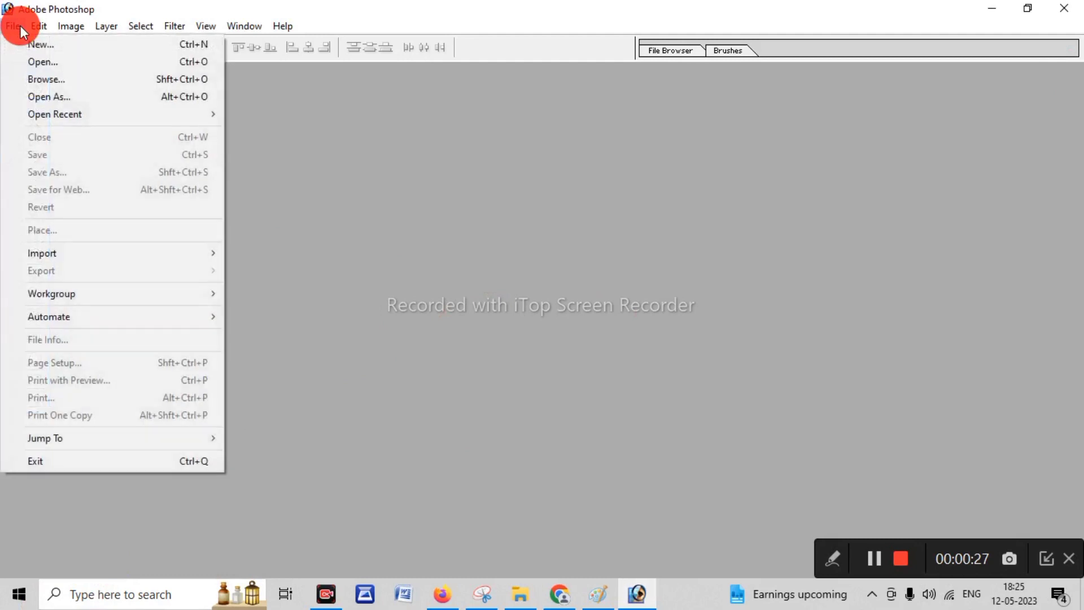
pyautogui.click(69, 48)
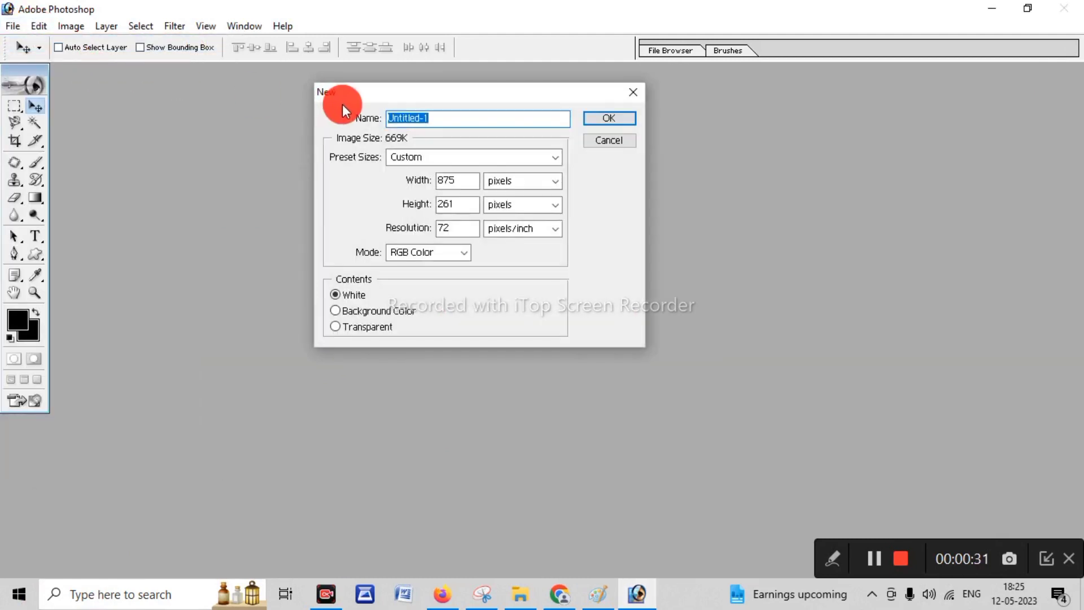
pyautogui.click(434, 161)
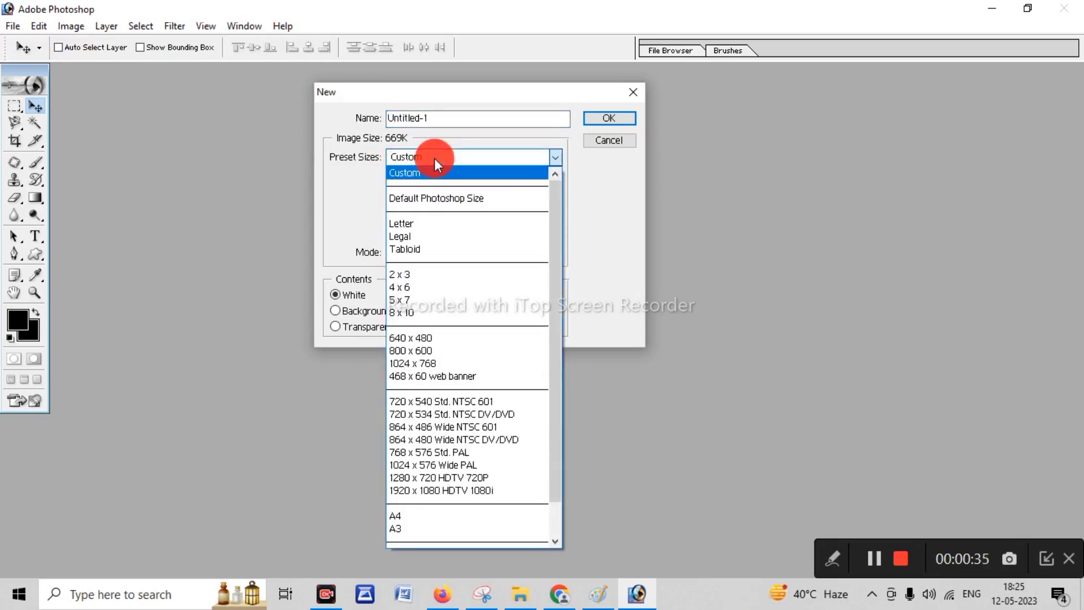
pyautogui.click(447, 364)
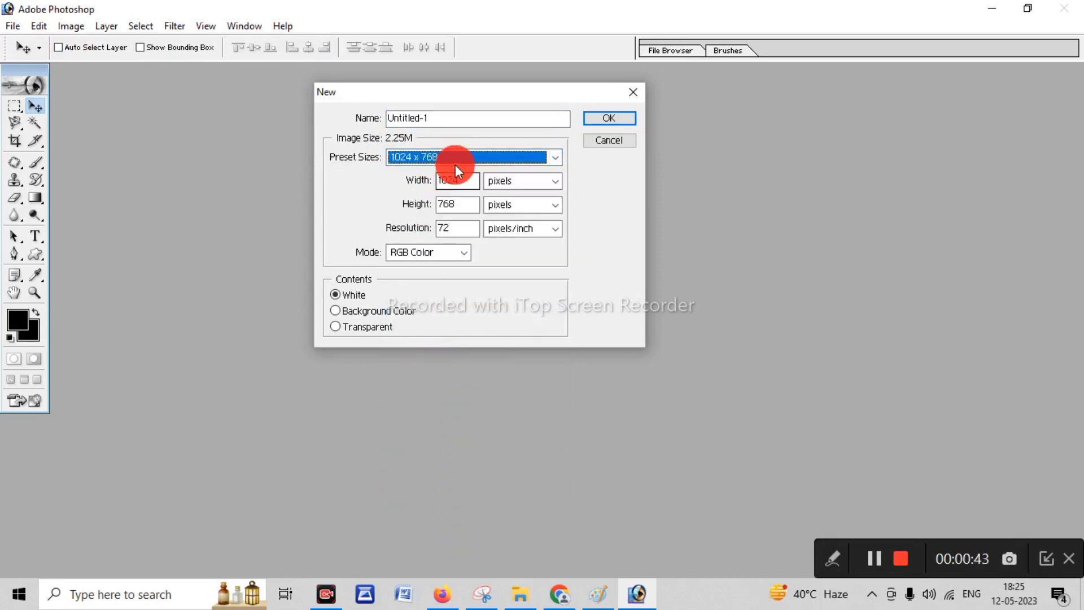
pyautogui.click(601, 117)
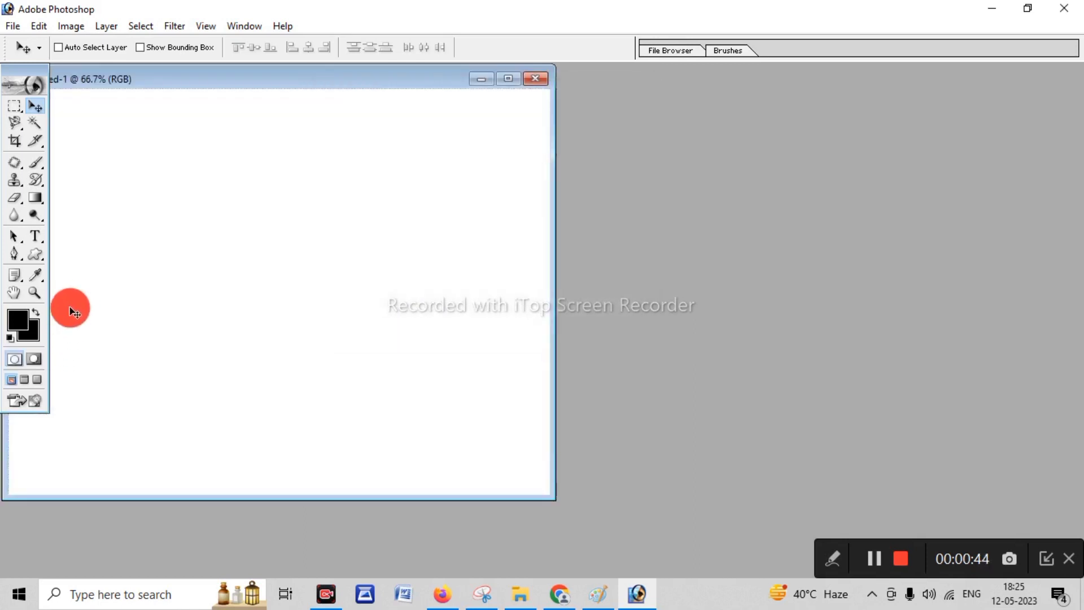
# Set the foreground colour to pure white (FFFFFF)
pyautogui.click(18, 319)
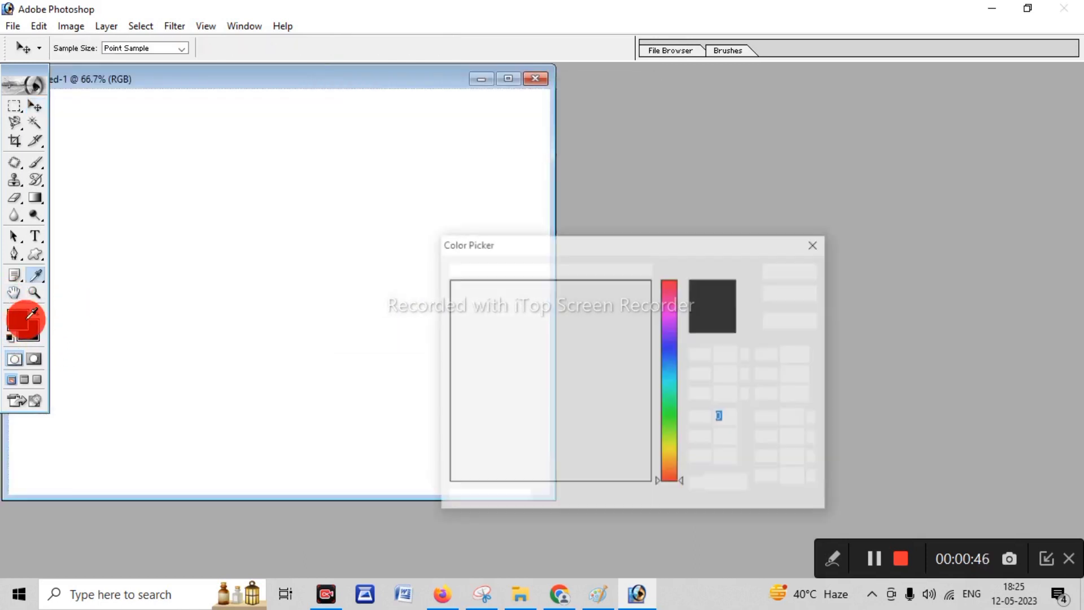
pyautogui.moveTo(449, 289); pyautogui.dragTo(447, 279)
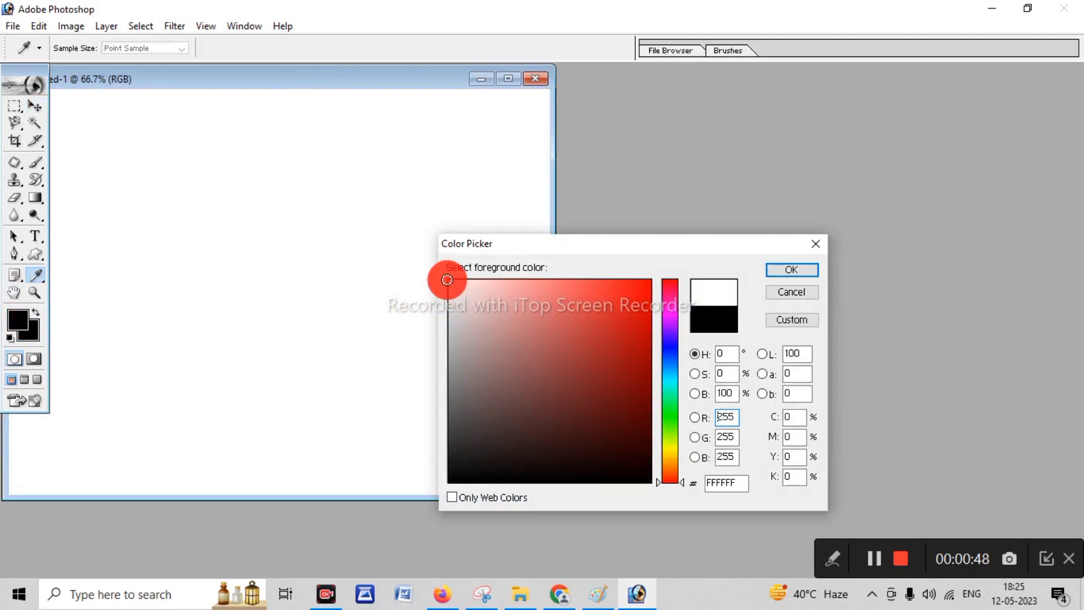
pyautogui.click(670, 291)
pyautogui.click(776, 272)
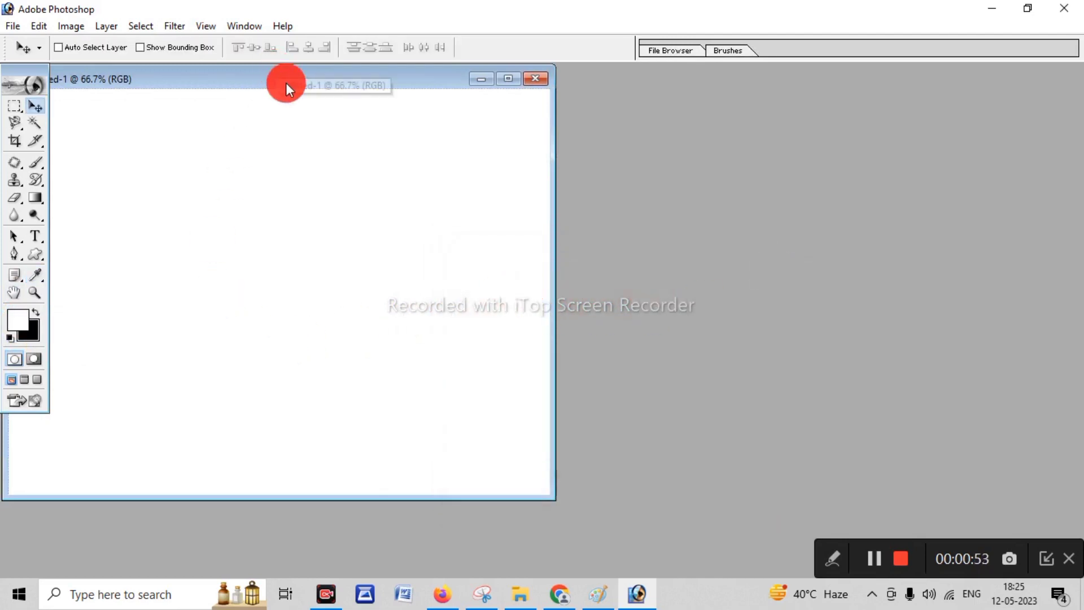
# Fill the canvas with the black background colour using Ctrl+Backspace
pyautogui.moveTo(286, 78); pyautogui.dragTo(474, 130)
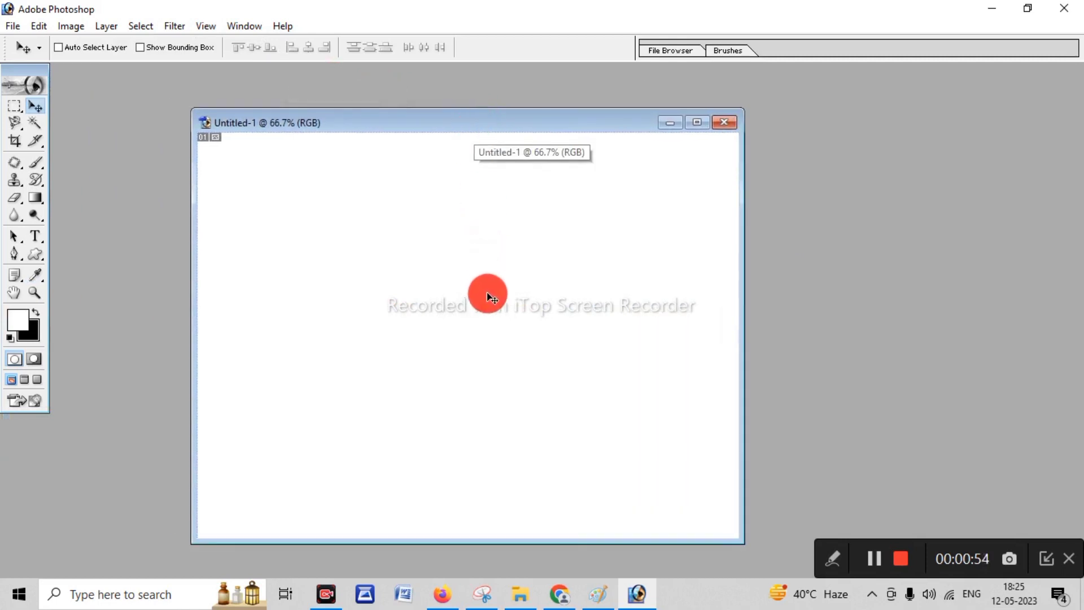
pyautogui.hotkey('ctrl', 'BackSpace')
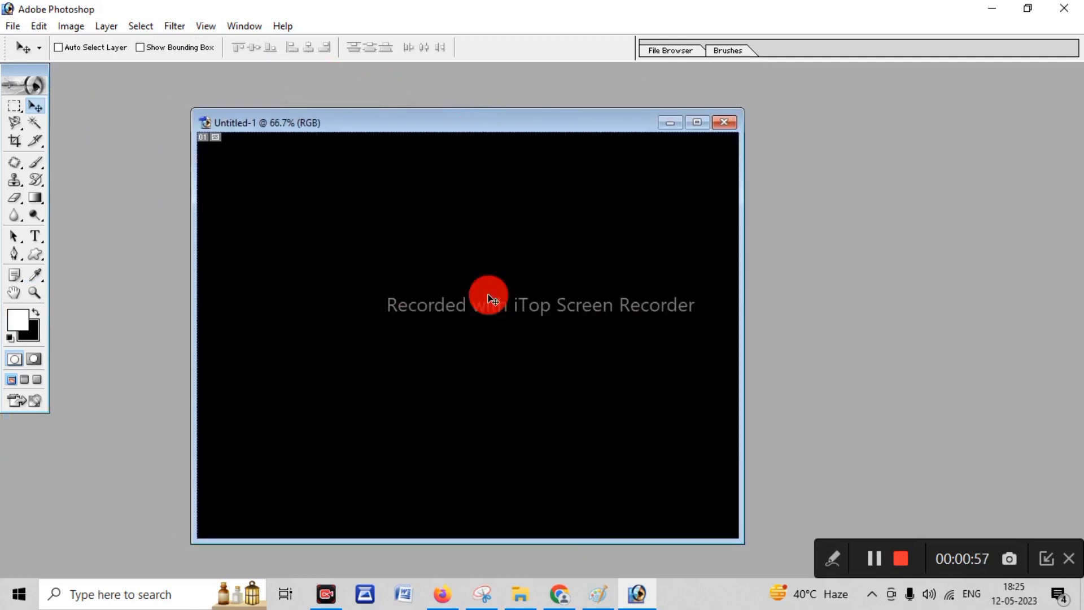
pyautogui.moveTo(473, 122); pyautogui.dragTo(581, 96)
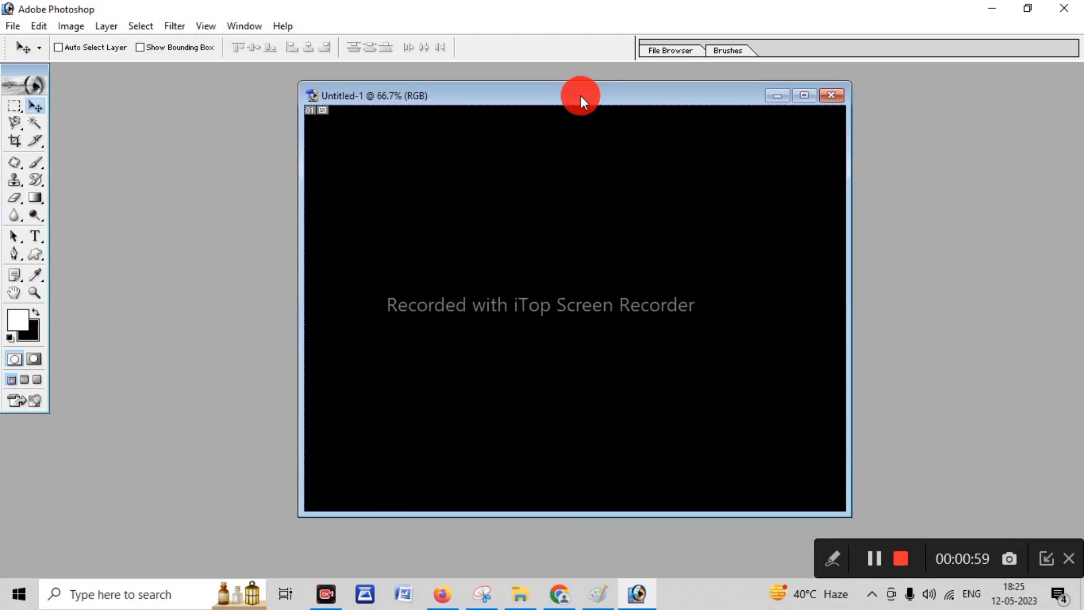
# Restore the Layers panel and start a horizontal text layer, viewing at 66.7%
pyautogui.click(250, 26)
pyautogui.click(264, 300)
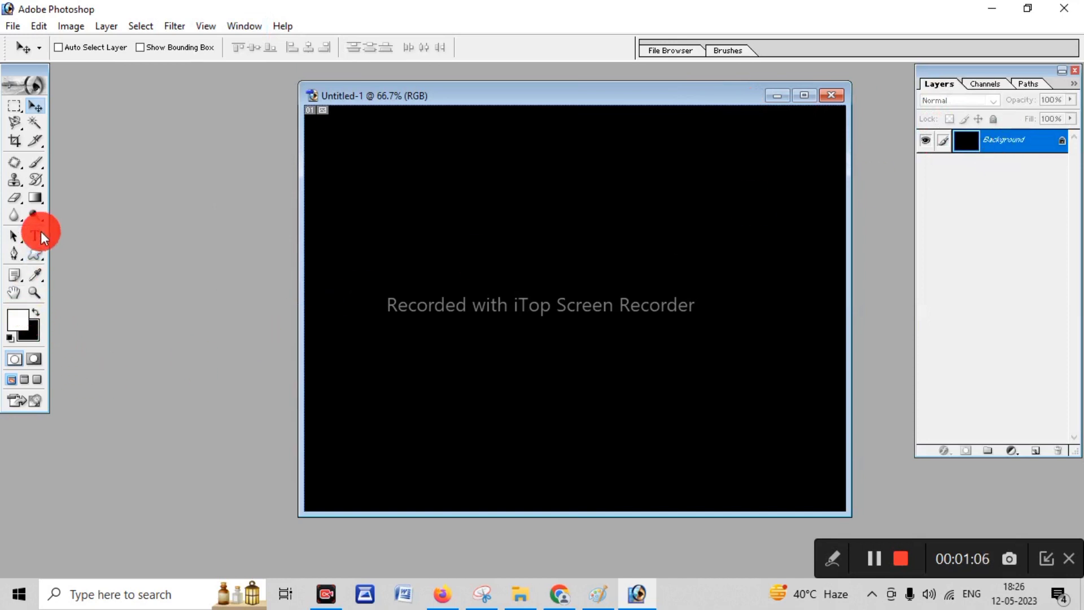
pyautogui.moveTo(35, 232); pyautogui.dragTo(116, 236)
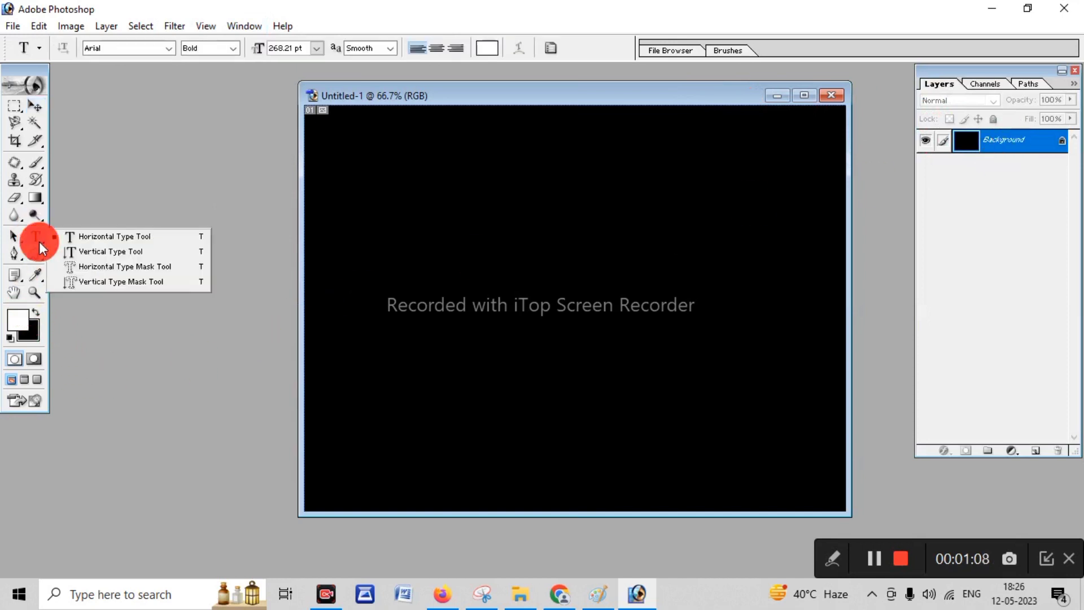
pyautogui.click(119, 238)
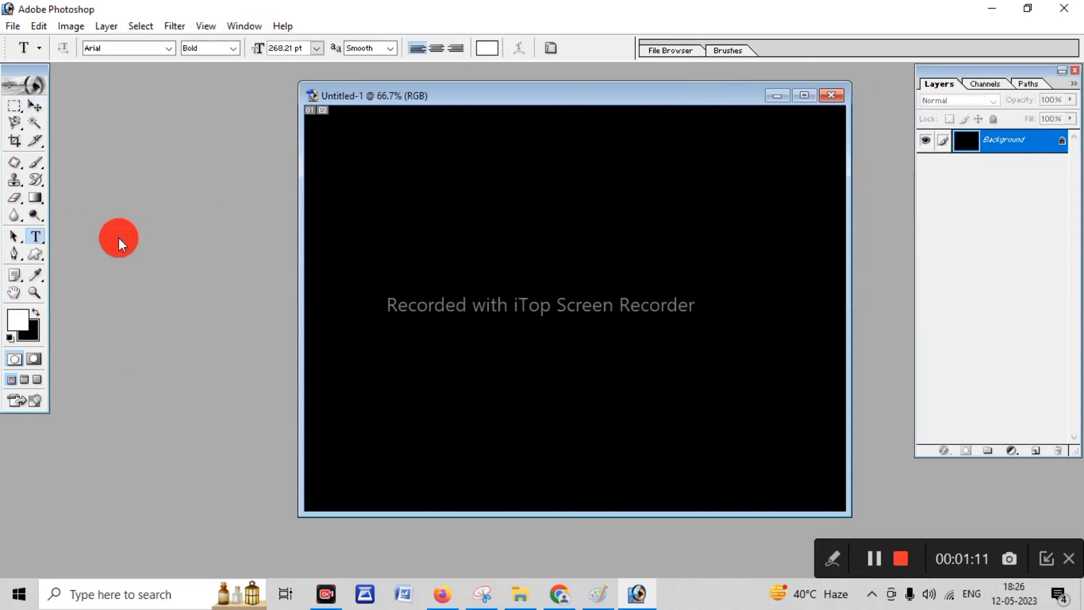
pyautogui.click(453, 294)
pyautogui.click(811, 98)
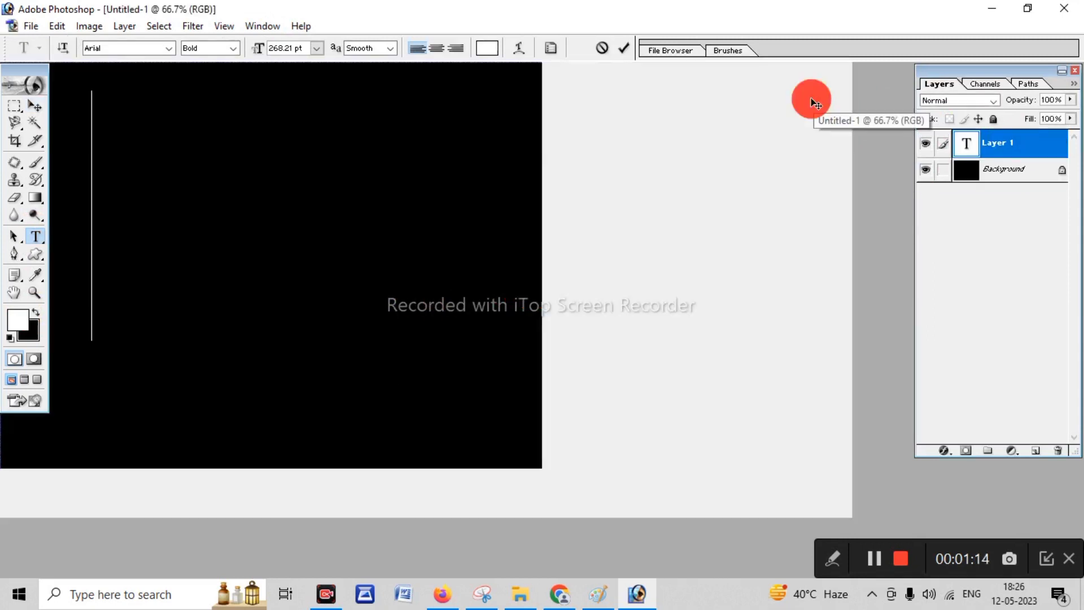
pyautogui.hotkey('ctrl', '0')
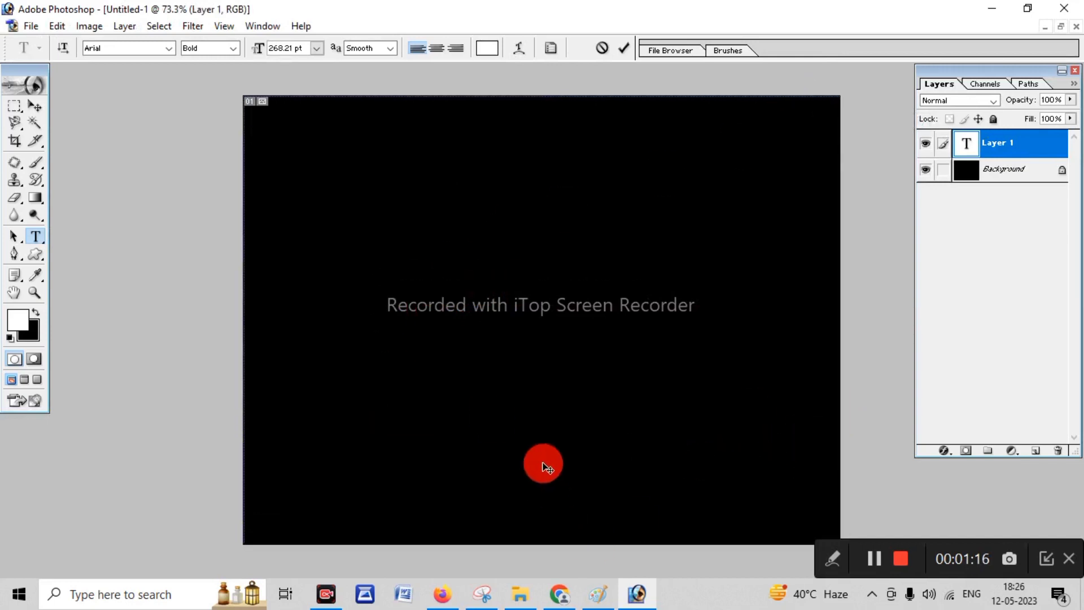
pyautogui.hotkey('ctrl', '-')
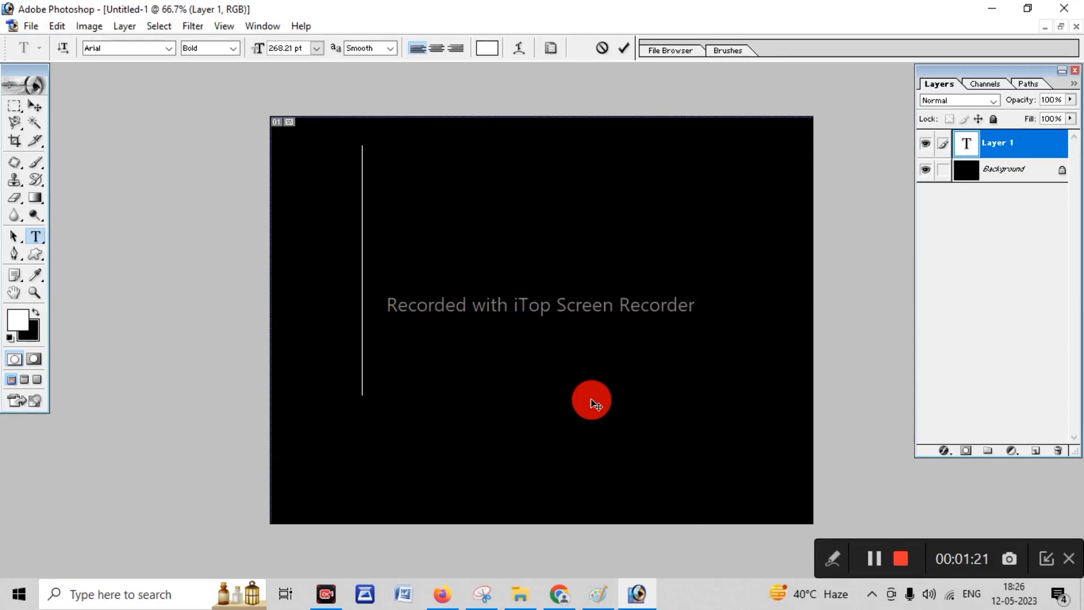
# Type 'M.V.S' in capitals and commit the text
pyautogui.write('m')
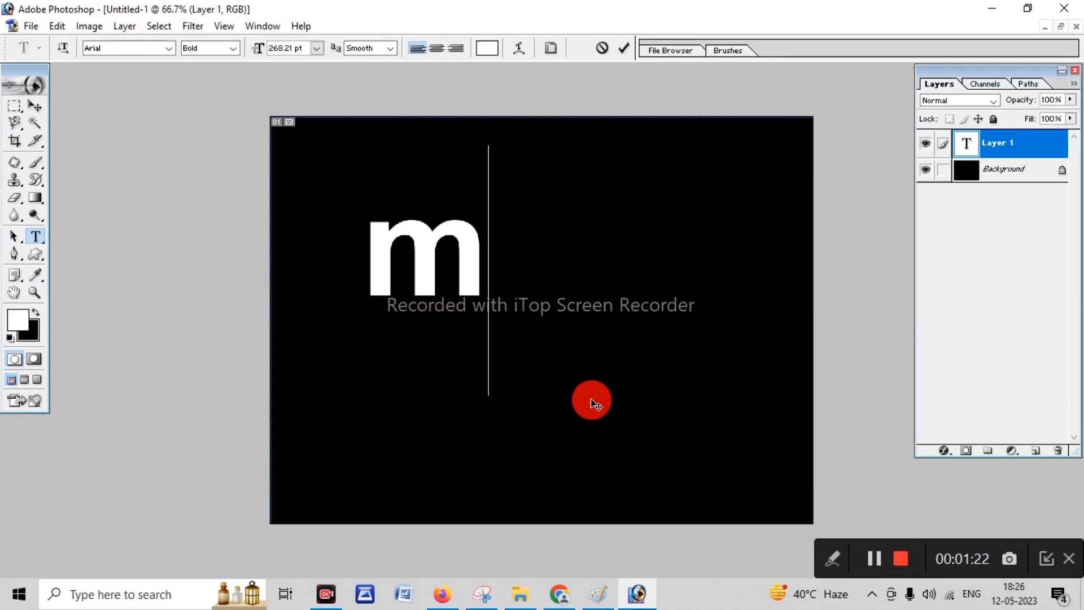
pyautogui.press('BackSpace')
pyautogui.write('M')
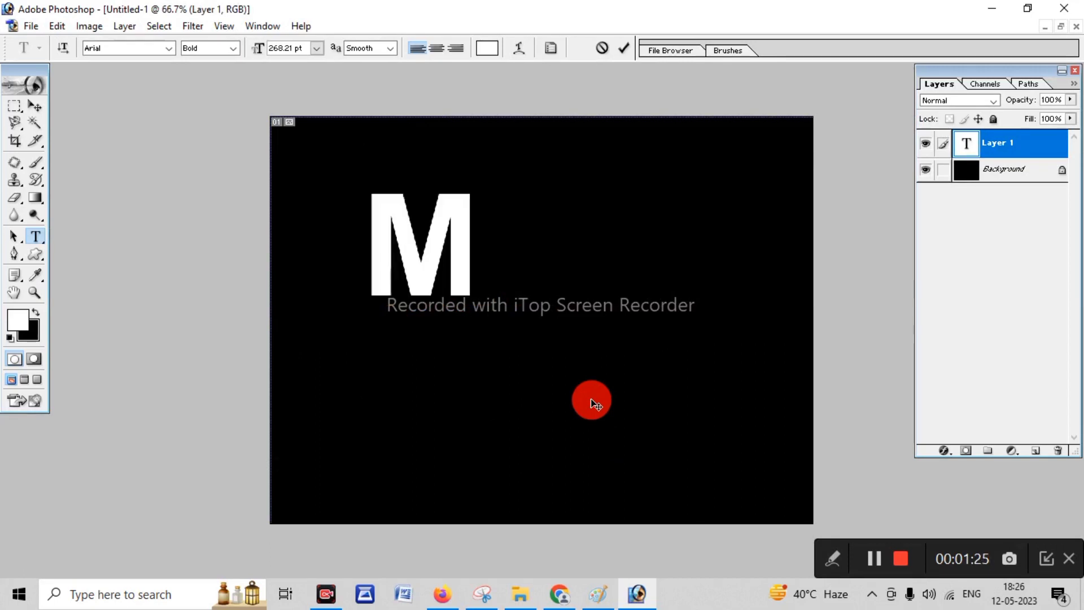
pyautogui.write('.V')
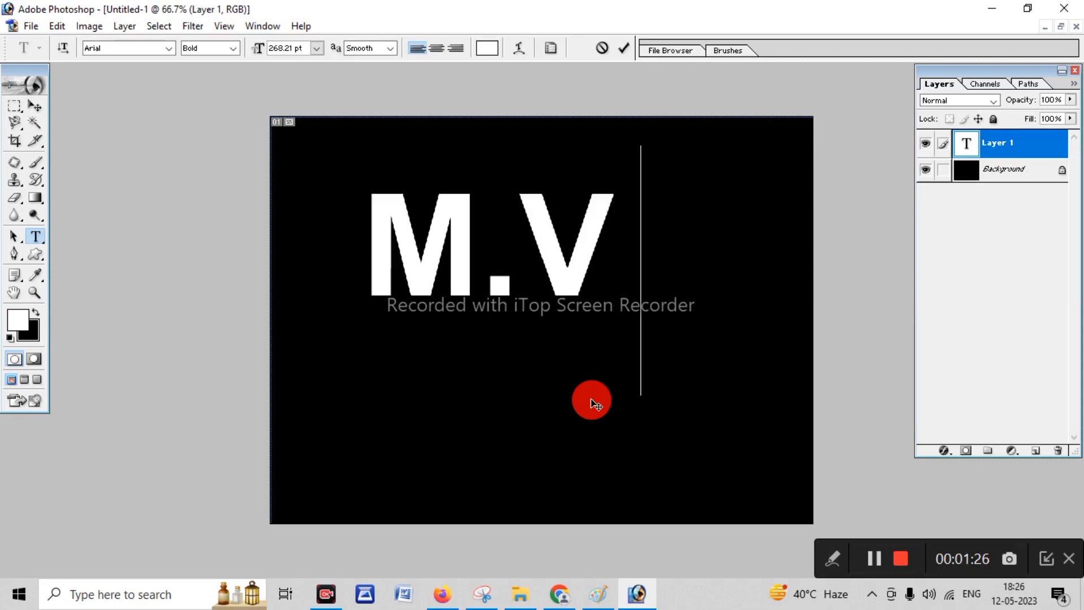
pyautogui.write('.S')
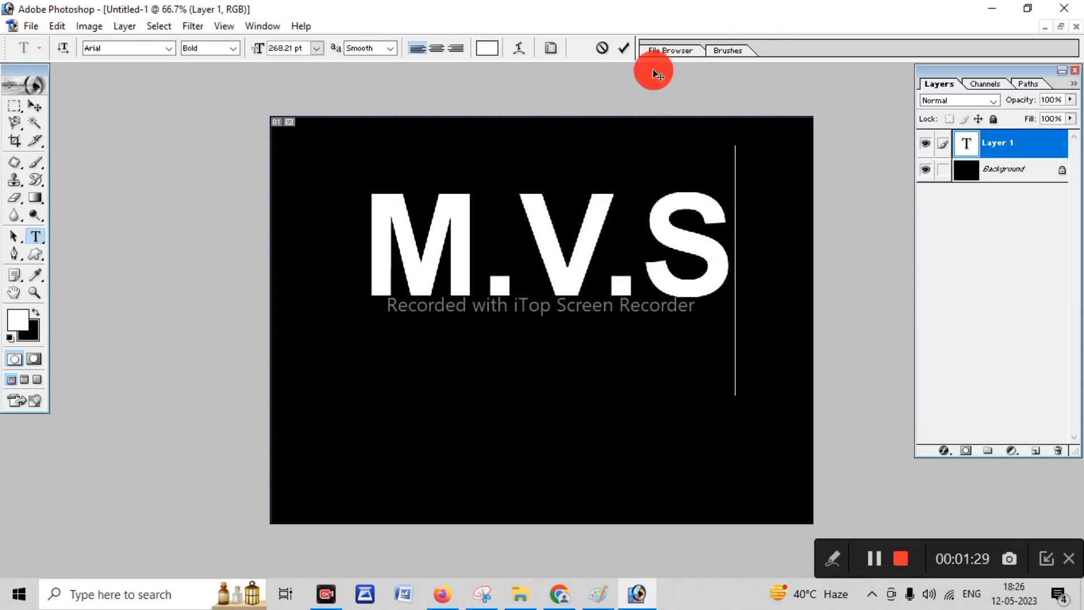
pyautogui.click(627, 49)
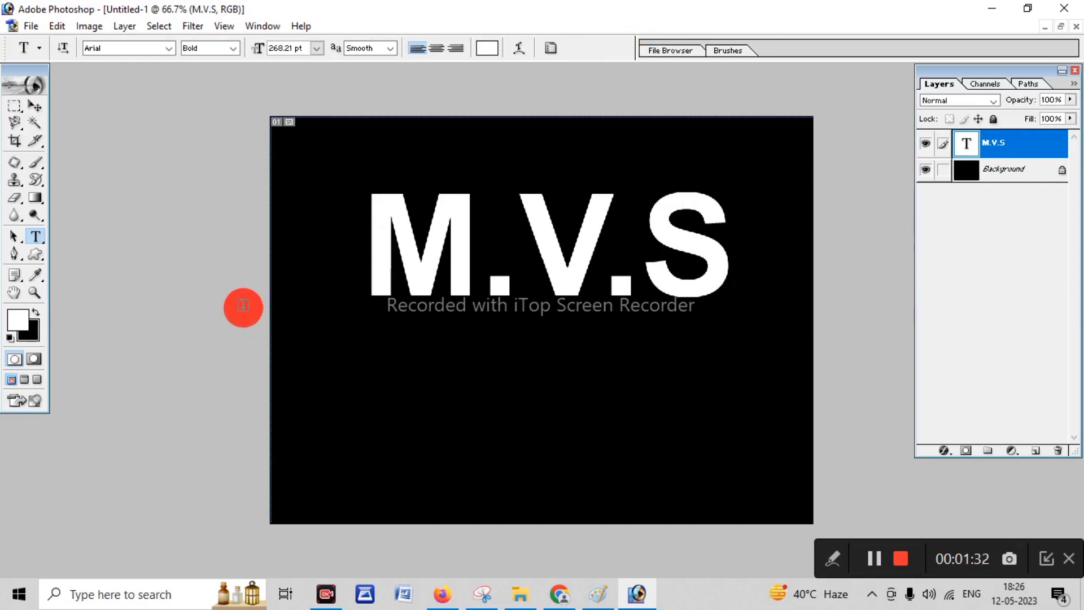
# Move M.V.S to the canvas bottom and stretch it to about 141.2% width, 106.9% height
pyautogui.click(31, 102)
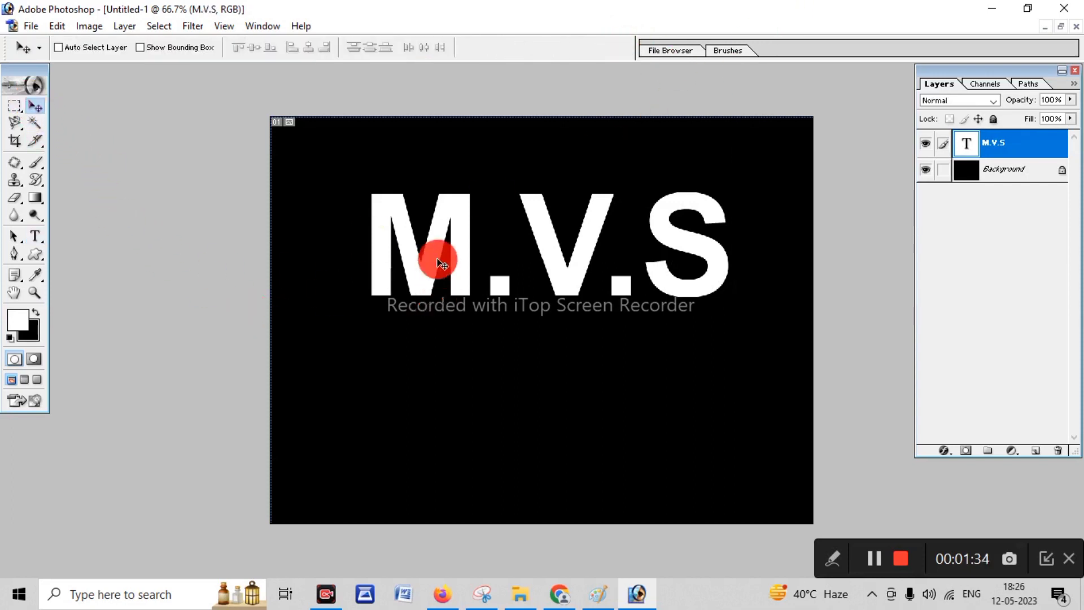
pyautogui.moveTo(425, 273)
pyautogui.mouseDown()
pyautogui.moveTo(407, 392)
pyautogui.moveTo(344, 450)
pyautogui.mouseUp()
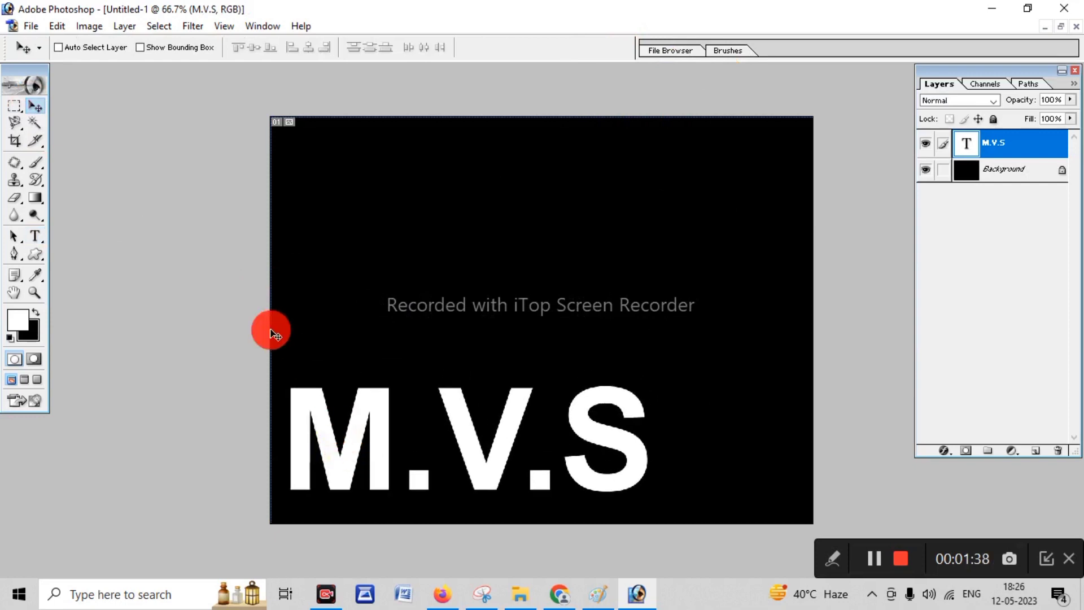
pyautogui.hotkey('ctrl', 't')
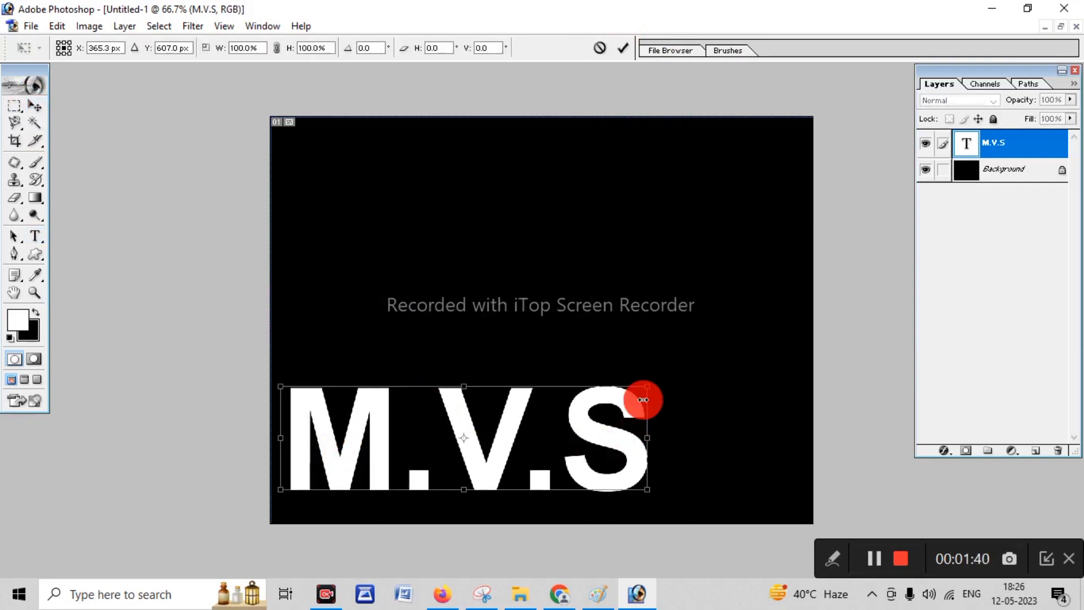
pyautogui.moveTo(645, 390); pyautogui.dragTo(795, 402)
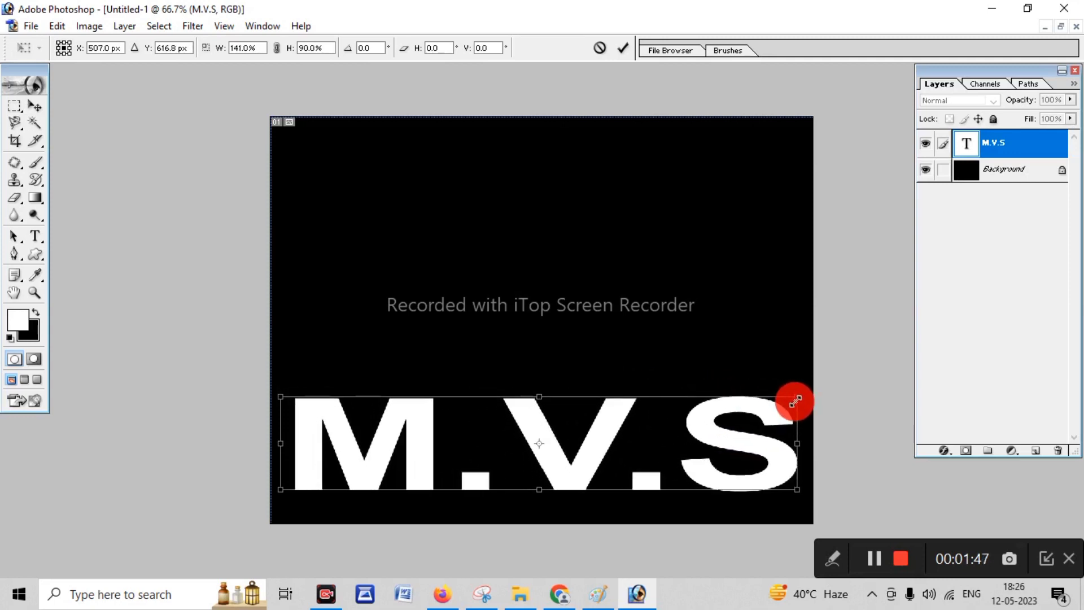
pyautogui.moveTo(795, 401); pyautogui.dragTo(798, 379)
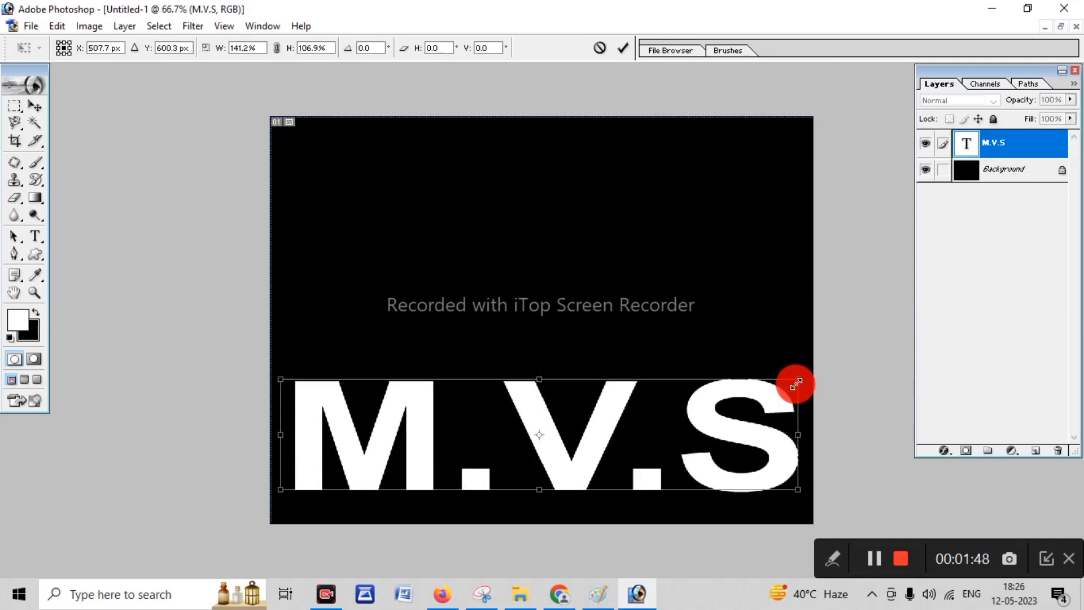
pyautogui.click(623, 50)
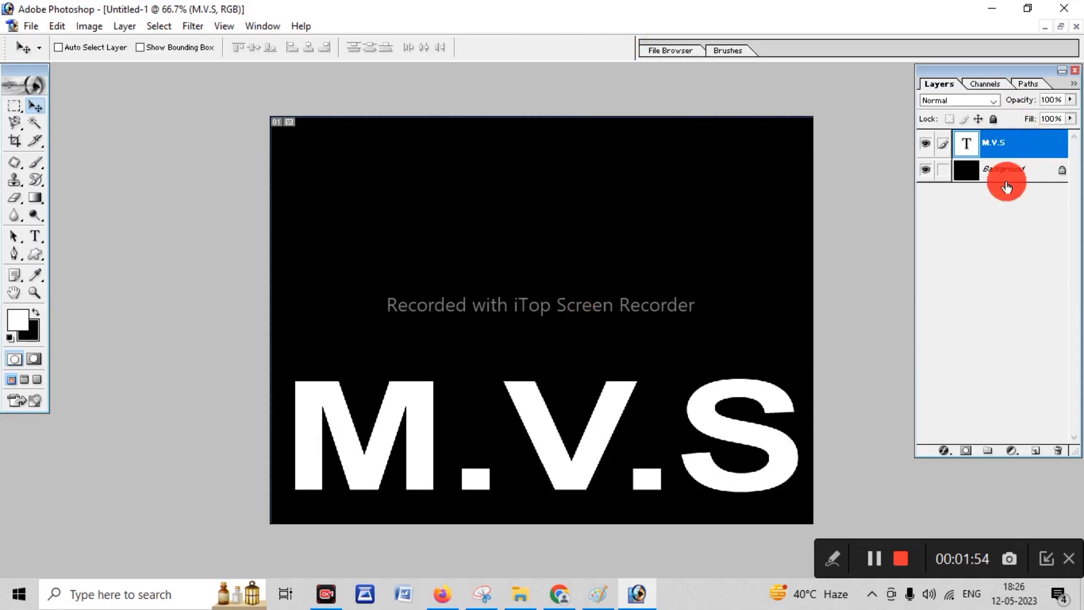
# Duplicate the M.V.S layer as 'M.V.S copy', leaving the original M.V.S layer active
pyautogui.rightClick(1008, 147)
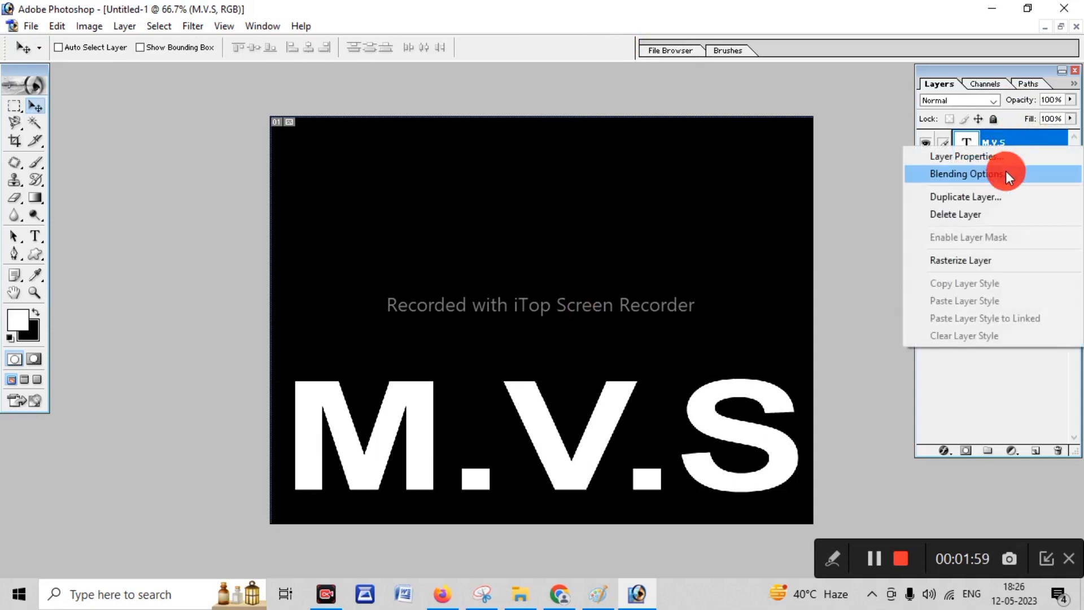
pyautogui.click(969, 197)
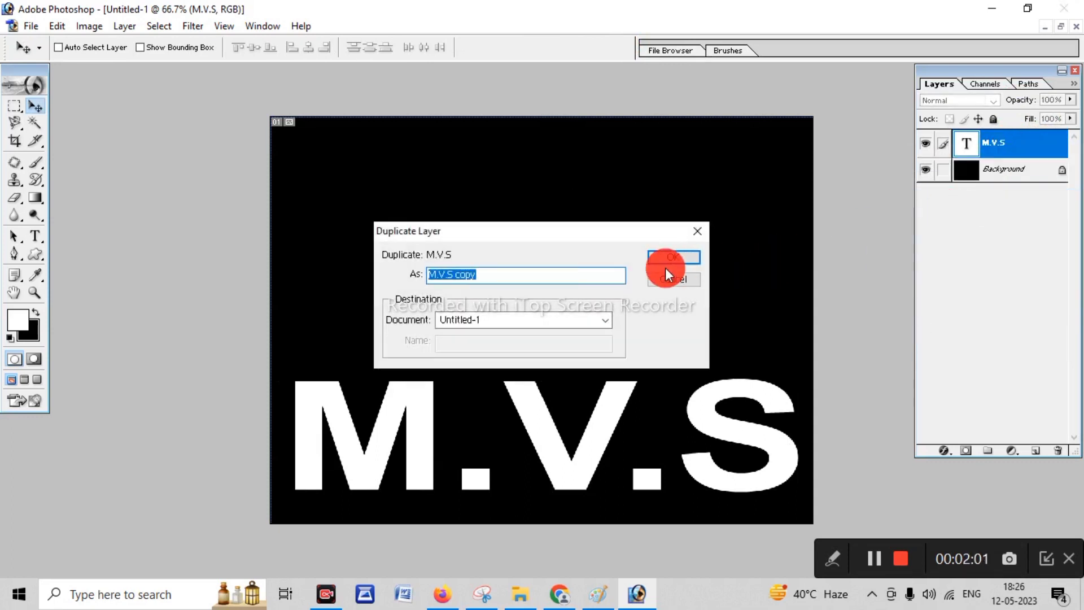
pyautogui.click(685, 257)
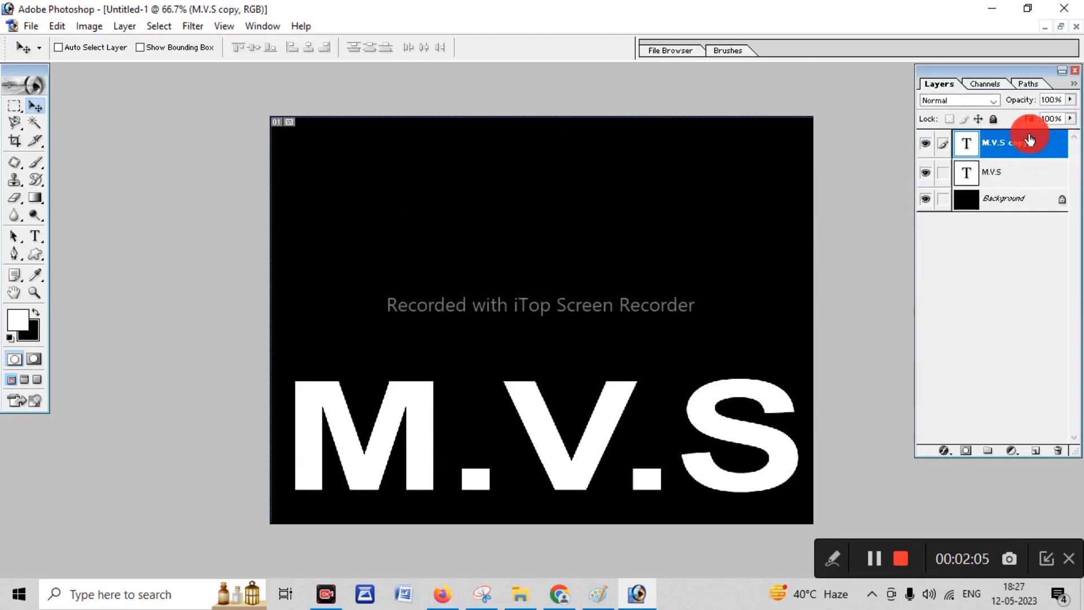
pyautogui.click(927, 146)
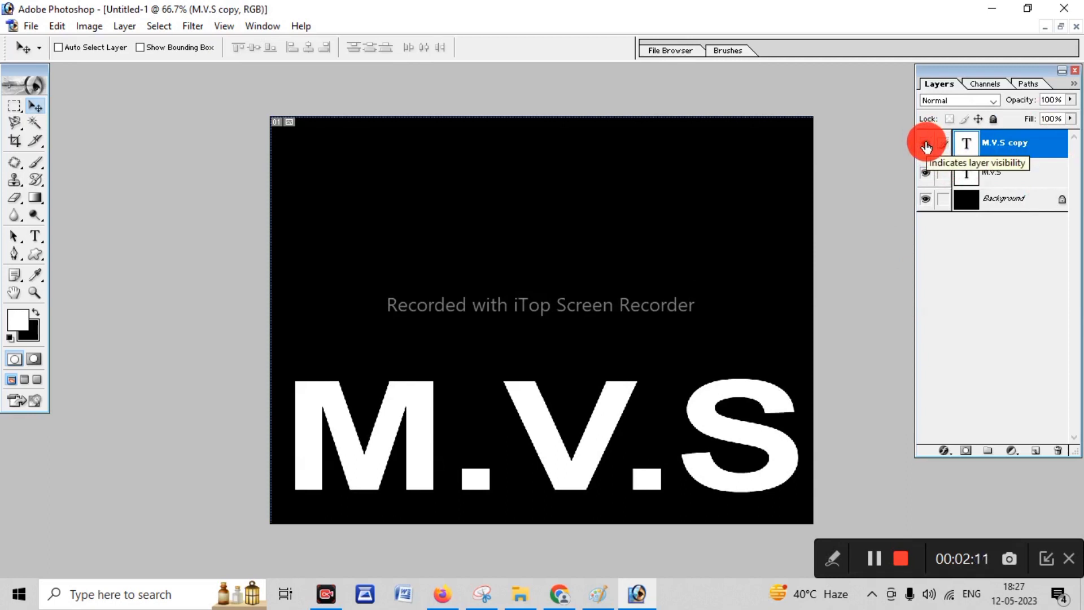
pyautogui.click(927, 146)
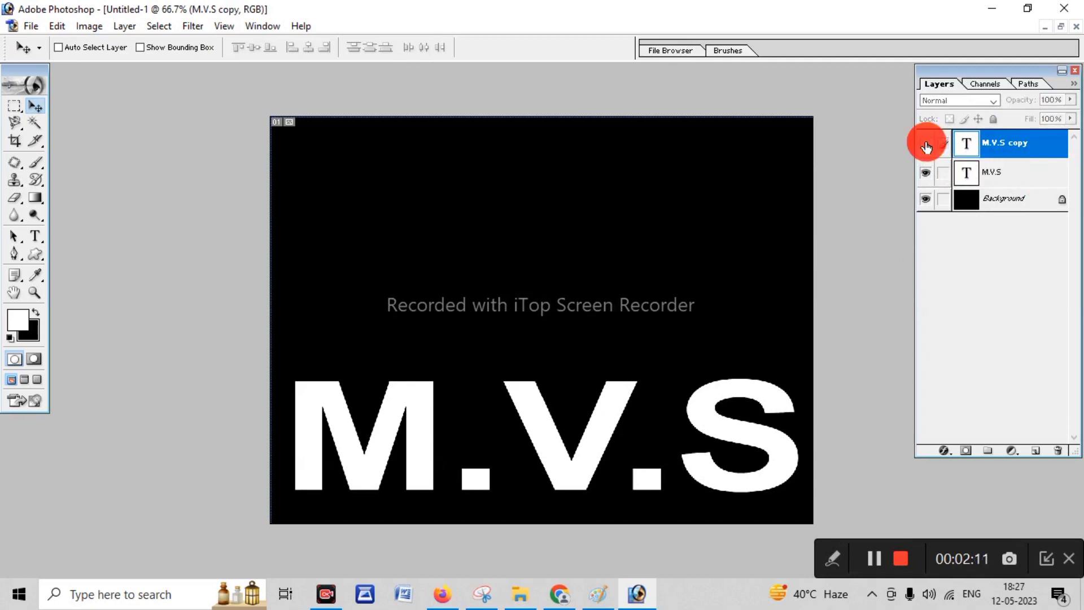
pyautogui.click(1000, 177)
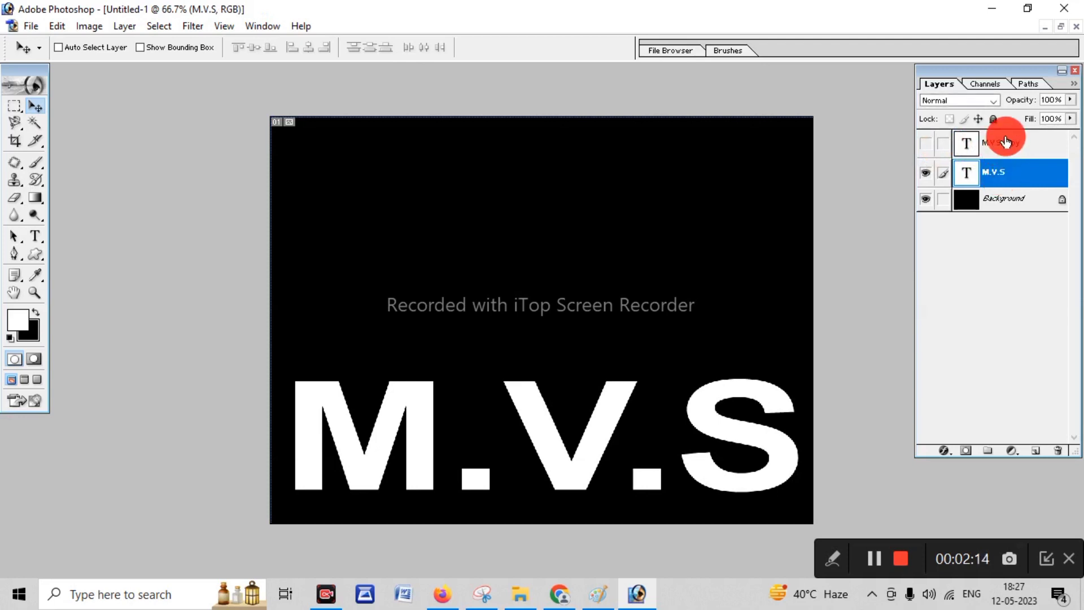
pyautogui.click(1011, 147)
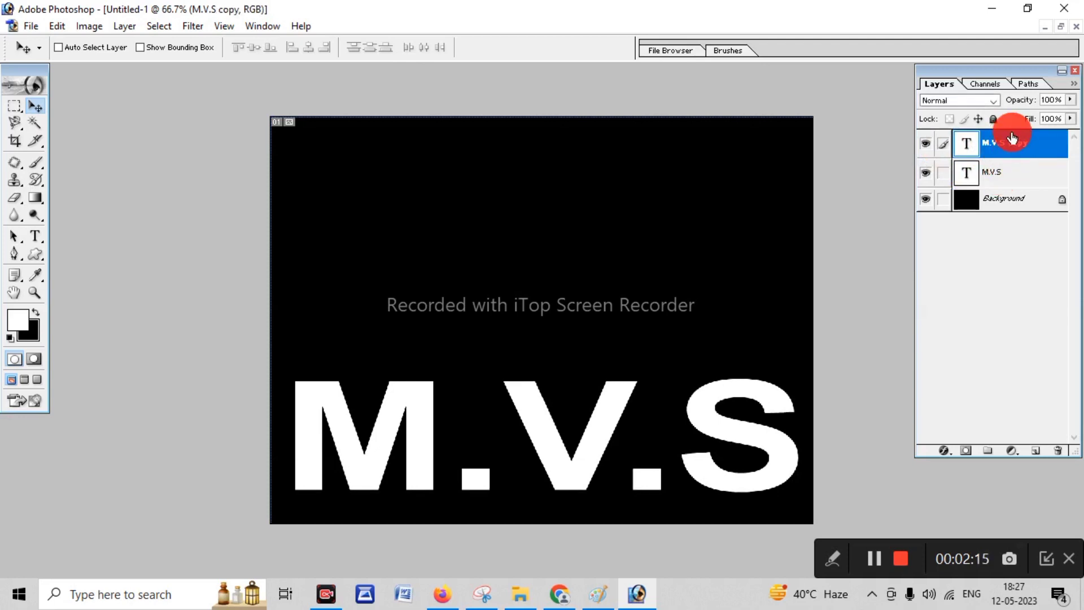
pyautogui.click(1000, 176)
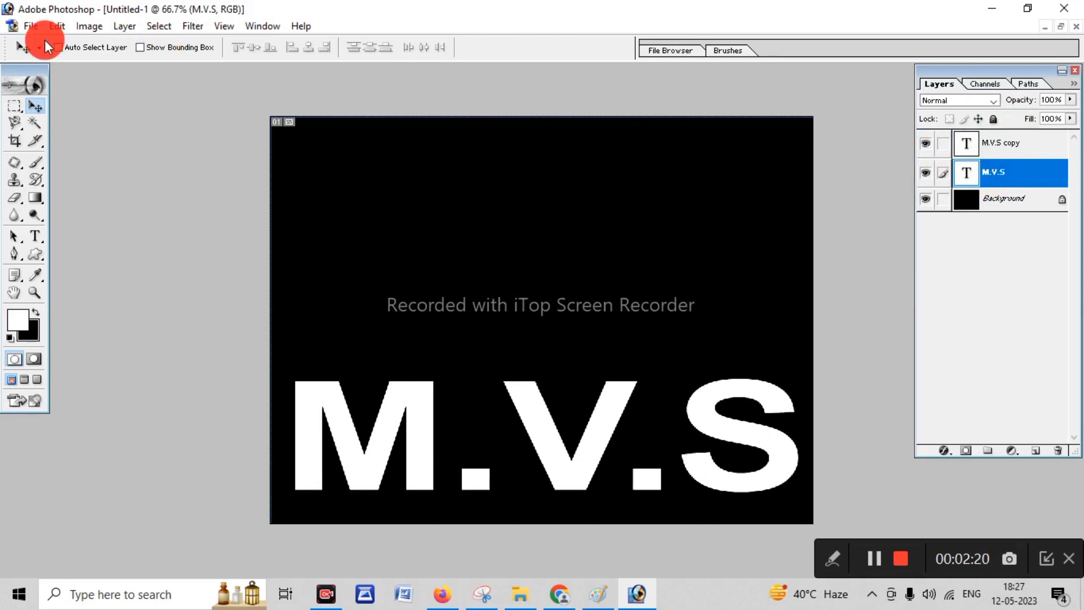
# Rotate the canvas 90° clockwise and fit the portrait document in the window
pyautogui.click(84, 25)
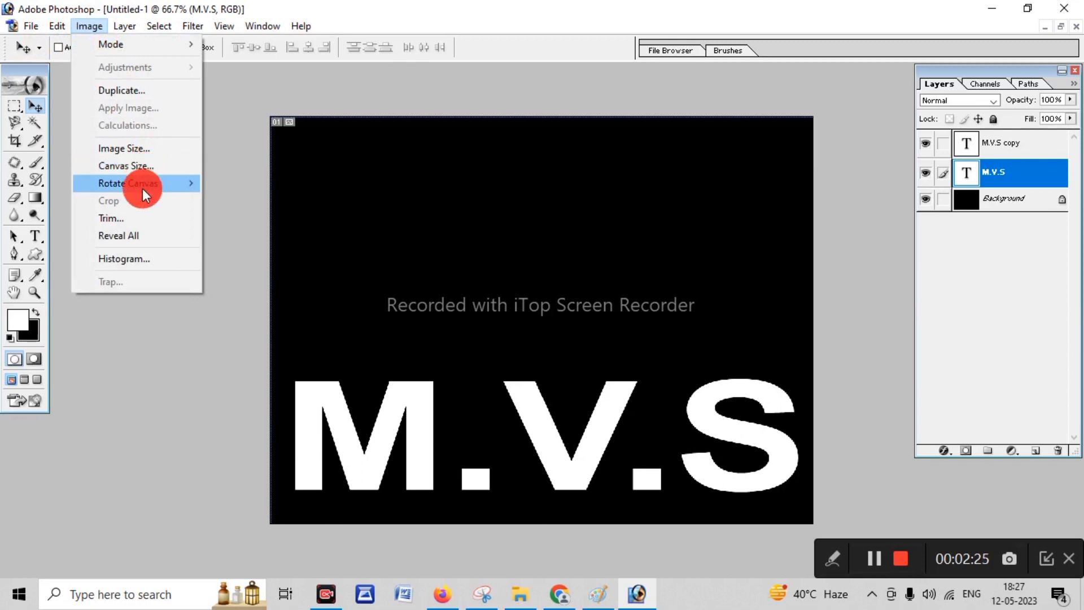
pyautogui.moveTo(128, 183)
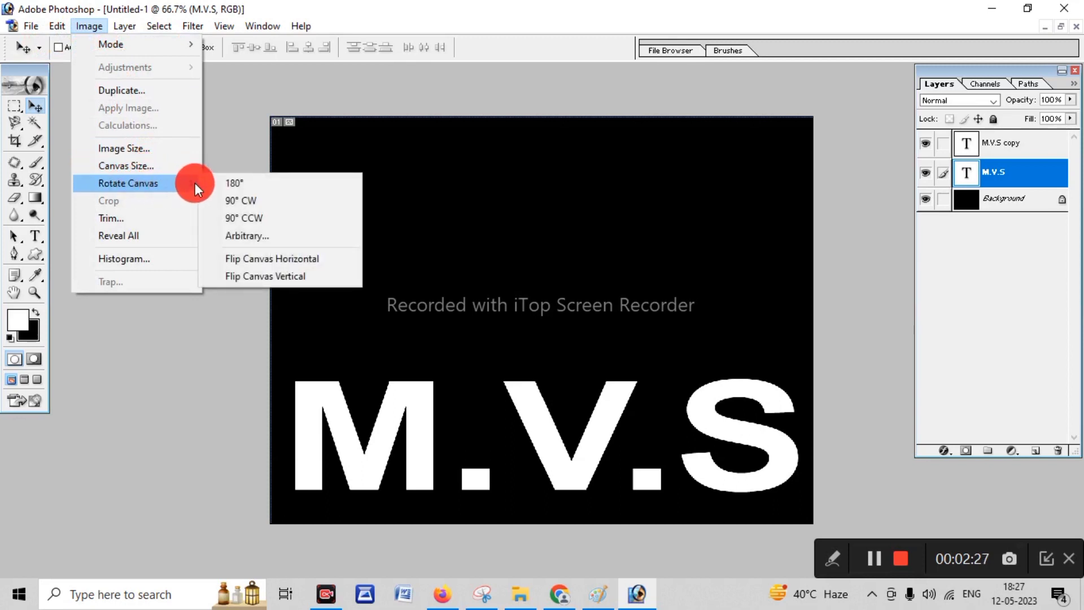
pyautogui.click(254, 199)
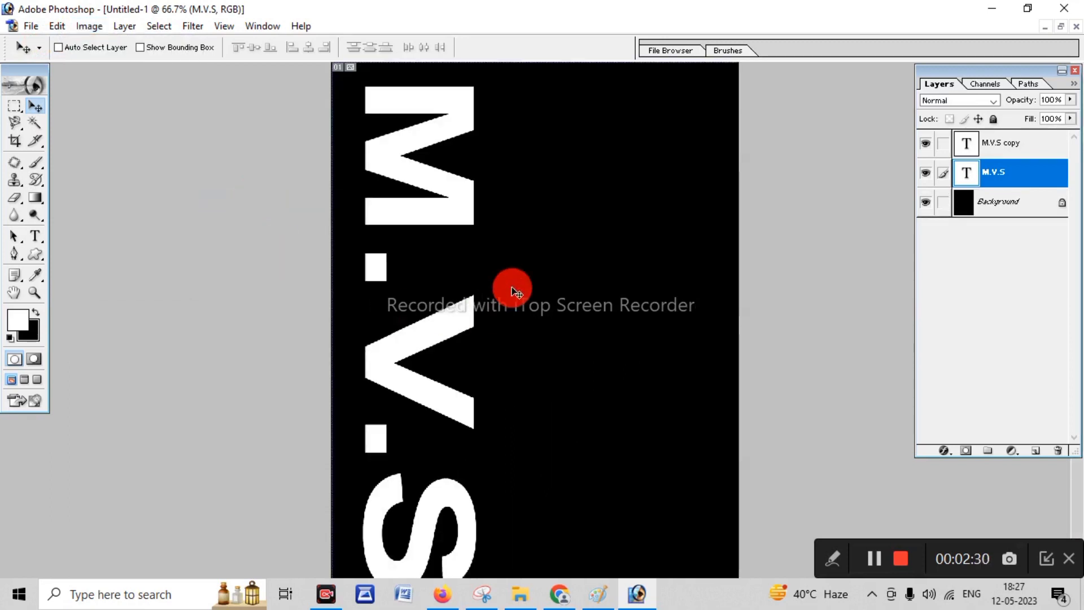
pyautogui.scroll(-1, 513, 305)
pyautogui.hotkey('ctrl', '-')
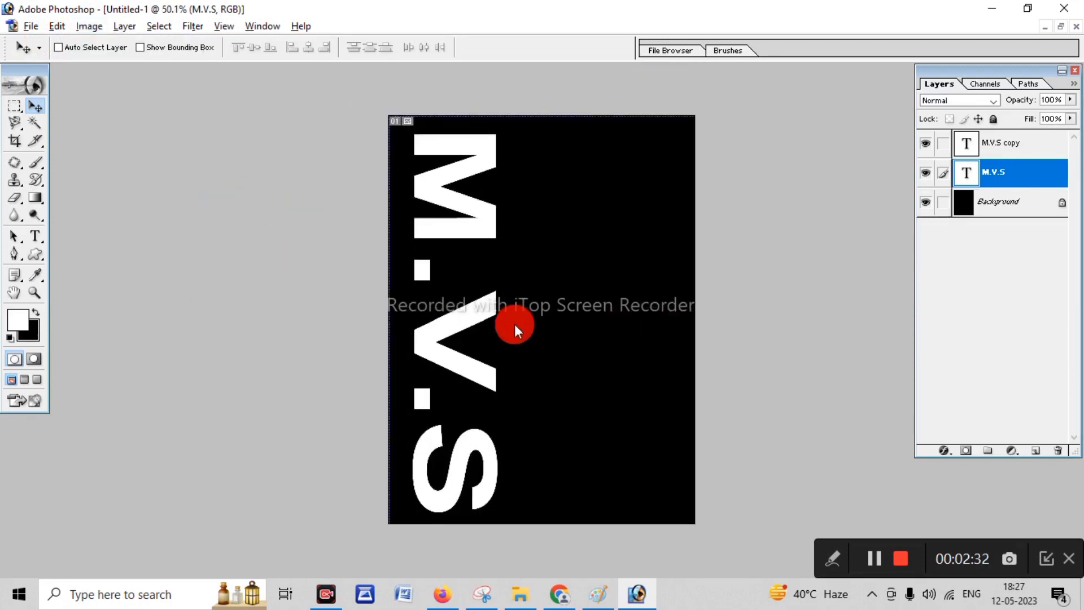
pyautogui.hotkey('ctrl', '0')
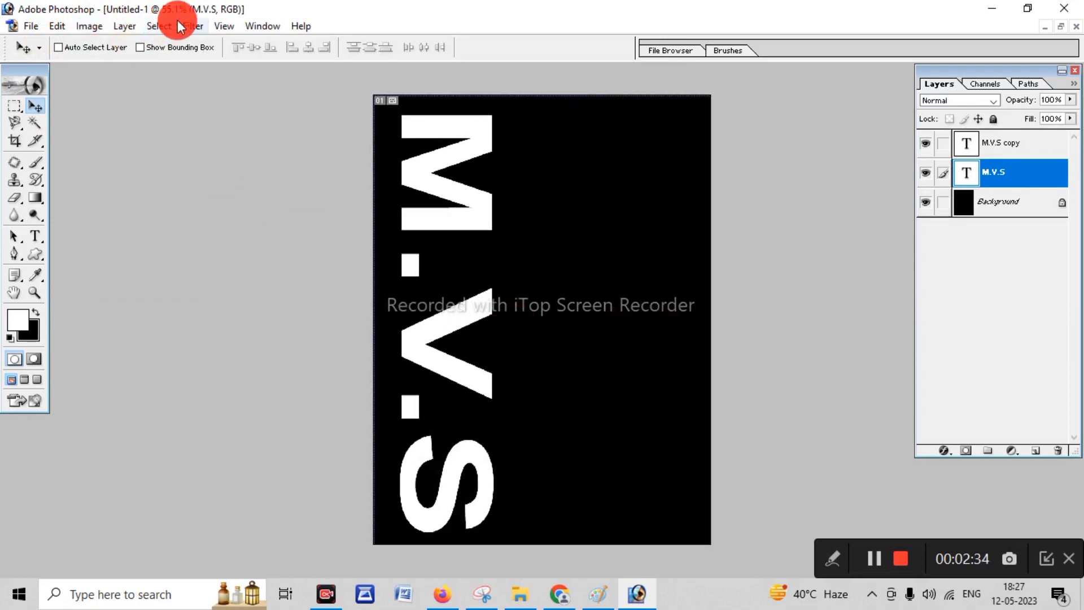
pyautogui.click(194, 26)
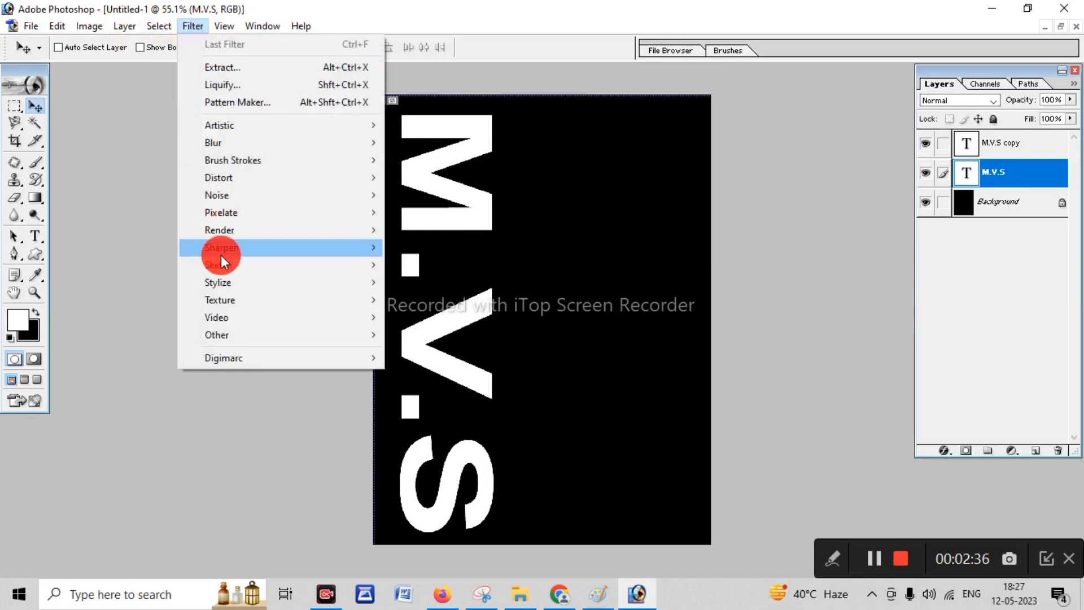
pyautogui.moveTo(218, 282)
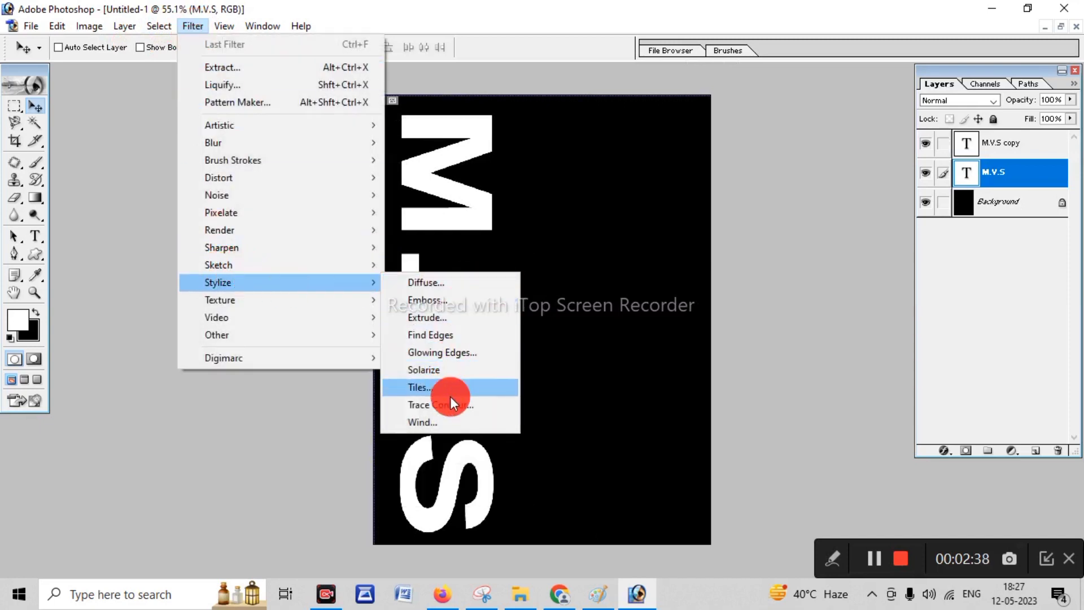
# Rasterize the M.V.S text and apply the Wind filter blowing from the left
pyautogui.click(444, 421)
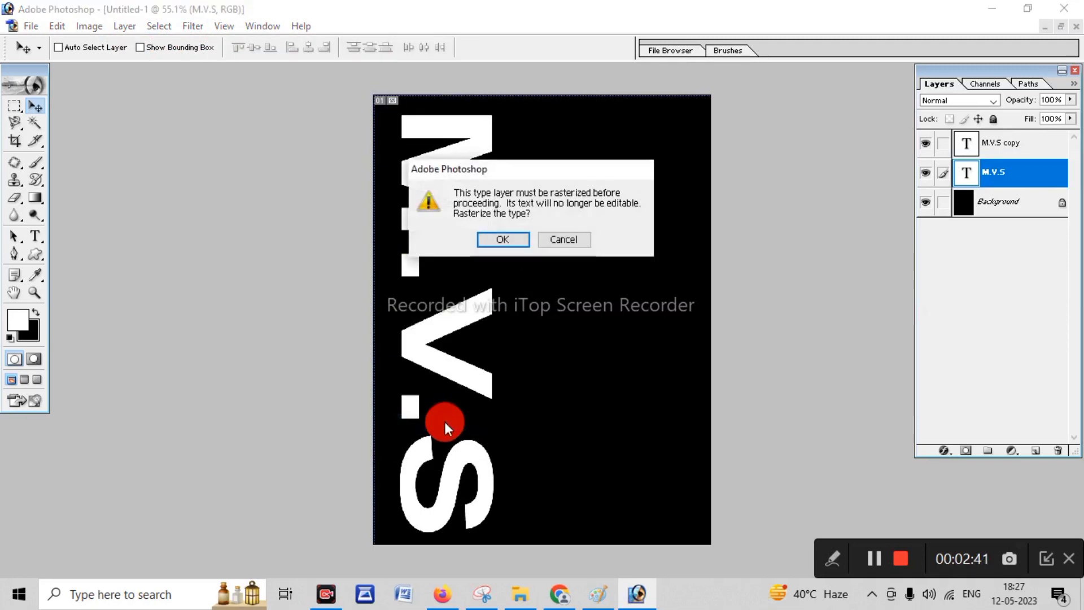
pyautogui.click(500, 239)
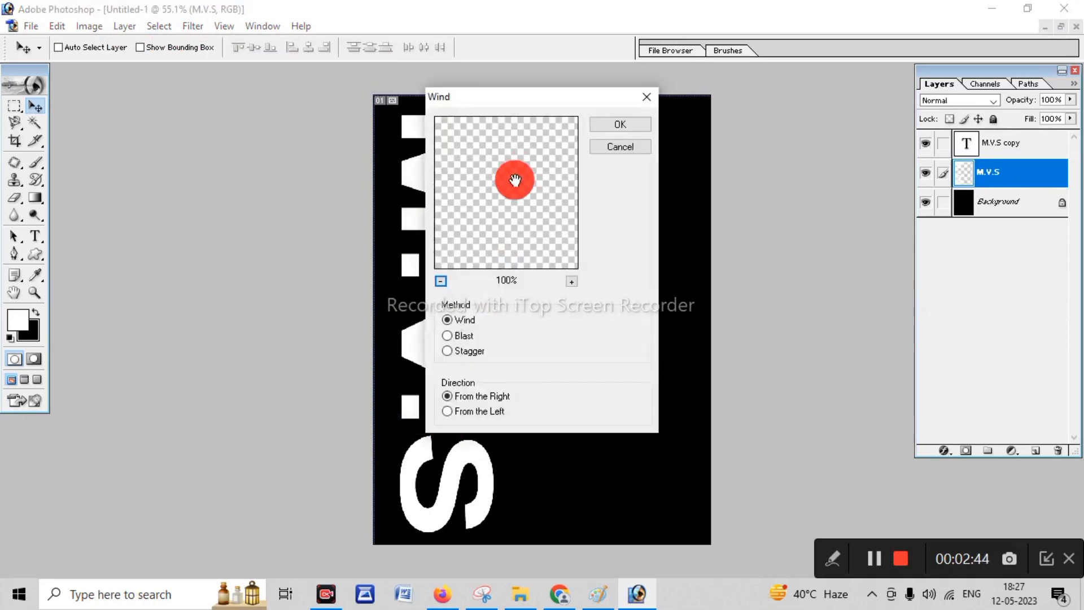
pyautogui.click(447, 411)
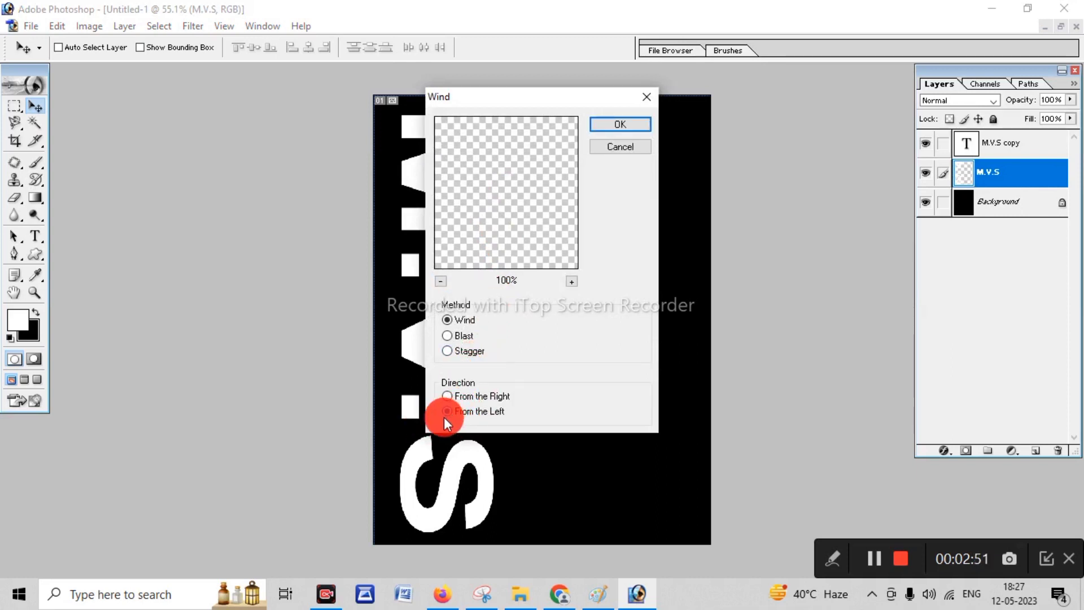
pyautogui.click(625, 122)
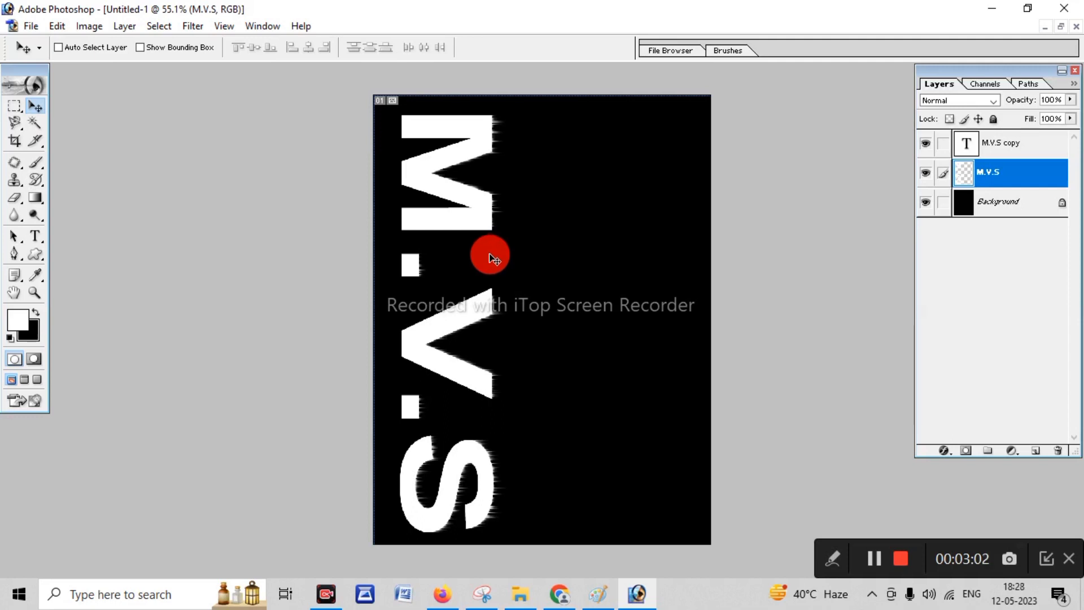
# Reapply Wind several times, undoing one extra pass, to lengthen the streaks
pyautogui.hotkey('ctrl', 'f')
pyautogui.hotkey('ctrl', 'f')
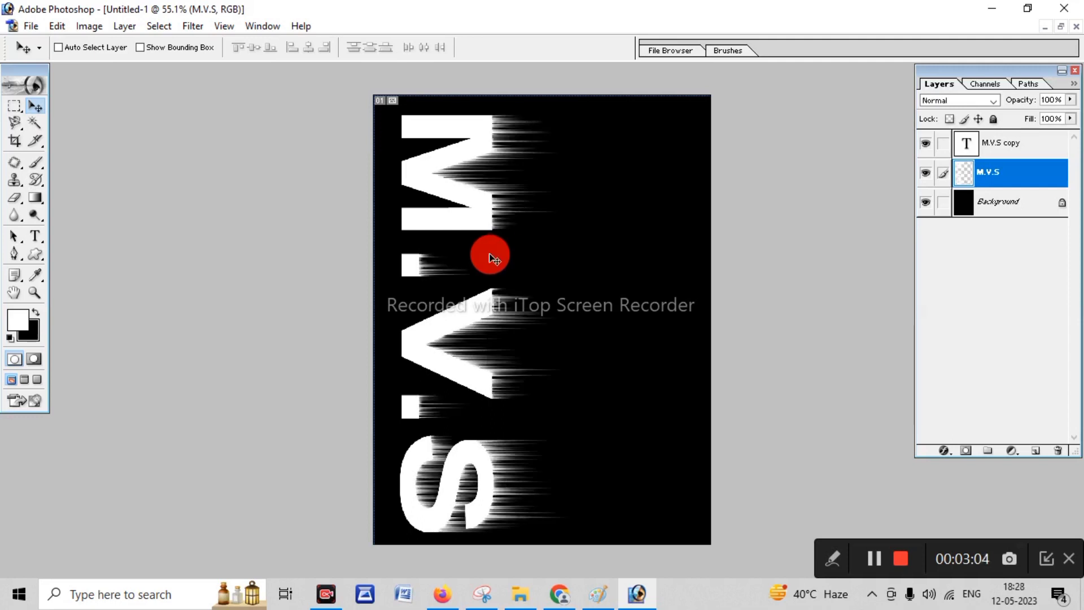
pyautogui.hotkey('ctrl', 'f')
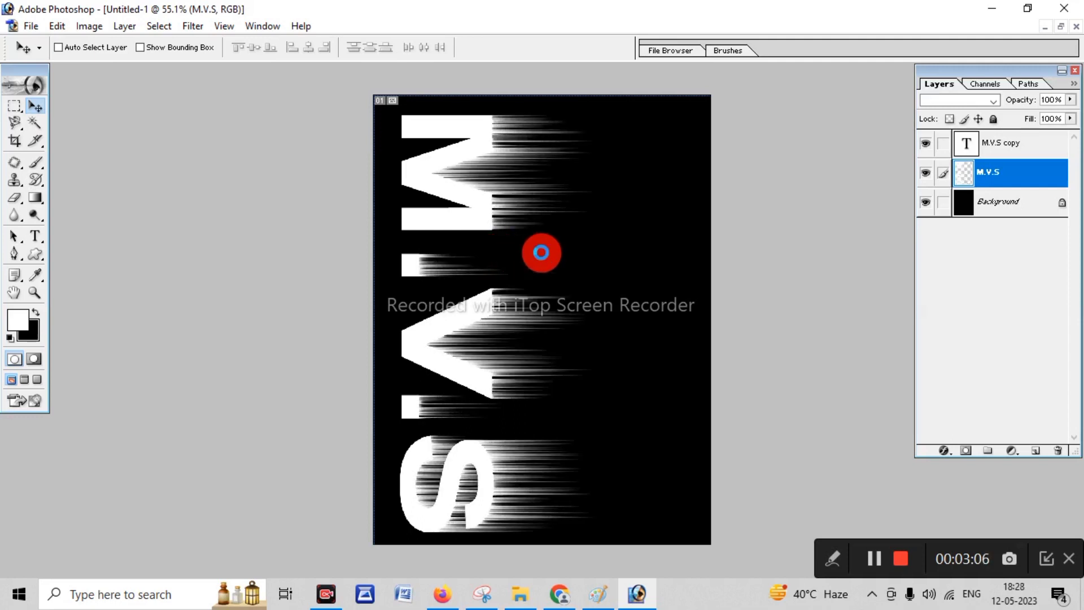
pyautogui.hotkey('ctrl', 'f')
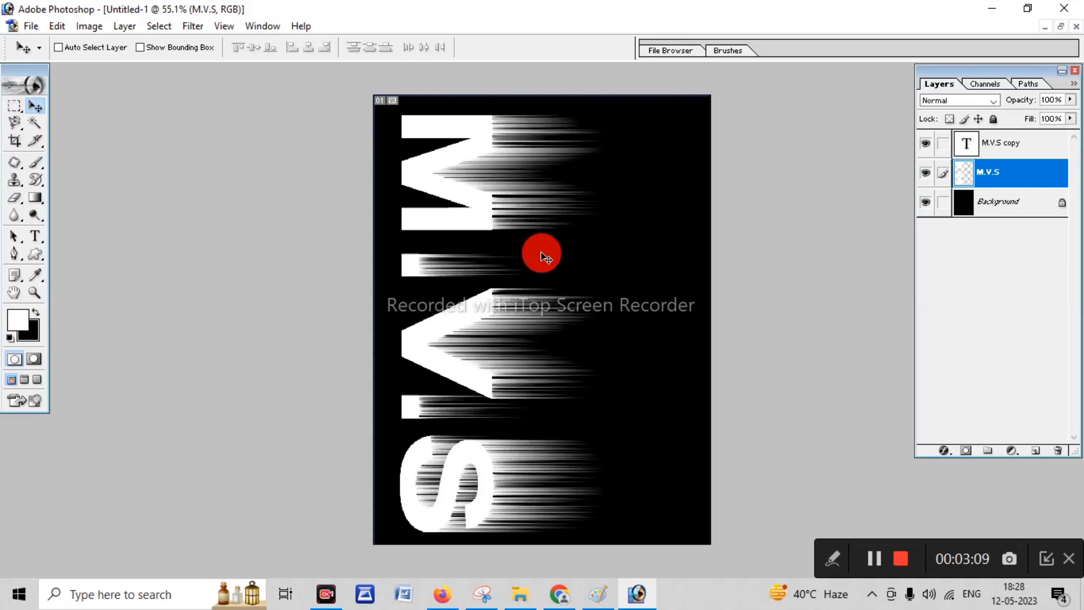
pyautogui.hotkey('ctrl', 'z')
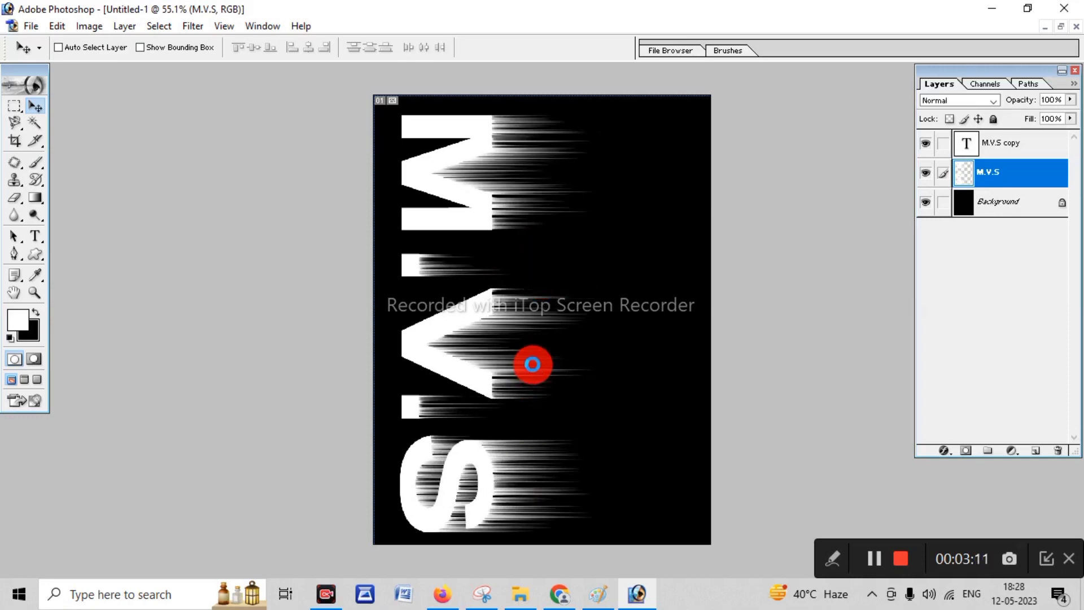
pyautogui.hotkey('ctrl', 'f')
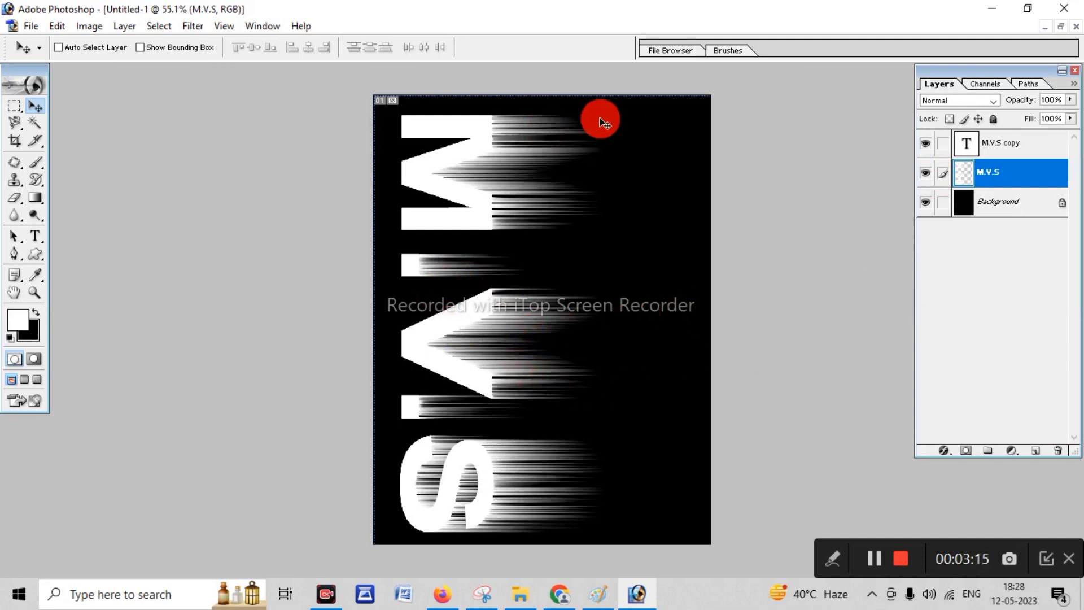
# Rotate the canvas 90° counter-clockwise back to landscape
pyautogui.click(89, 26)
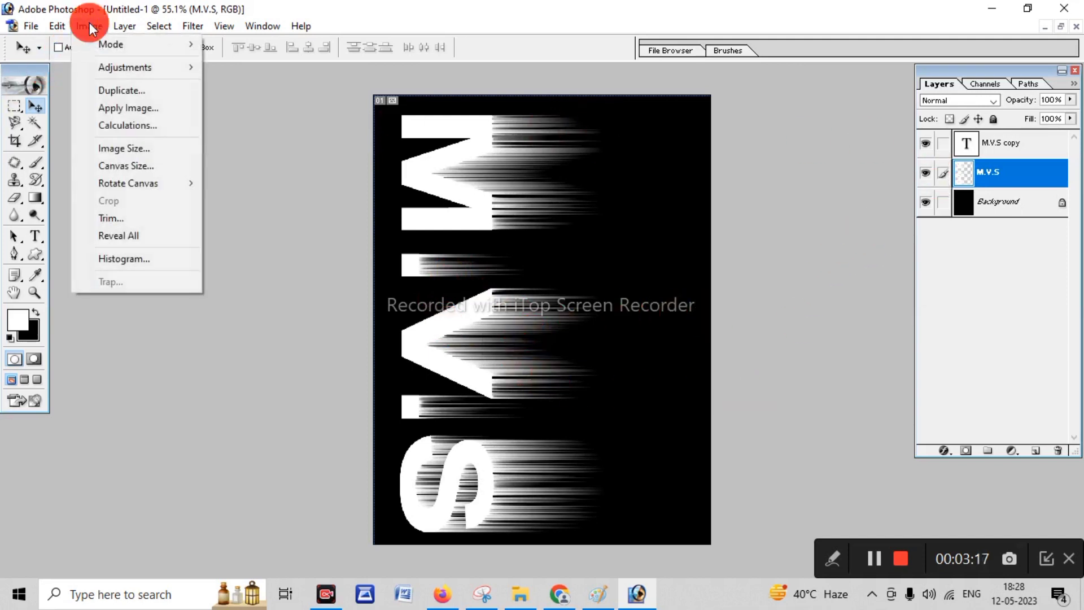
pyautogui.moveTo(127, 183)
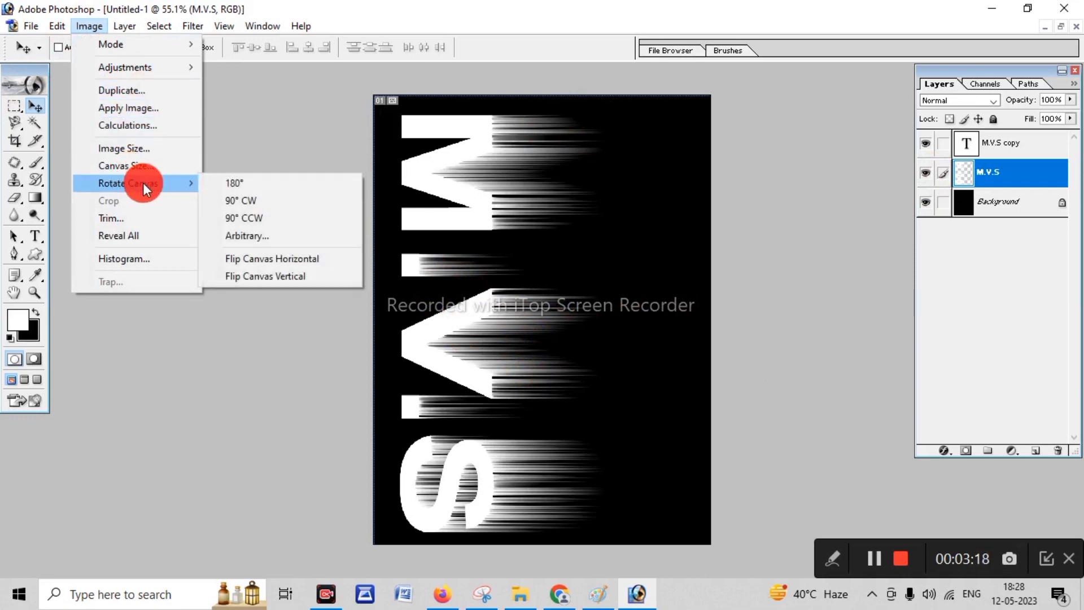
pyautogui.click(270, 218)
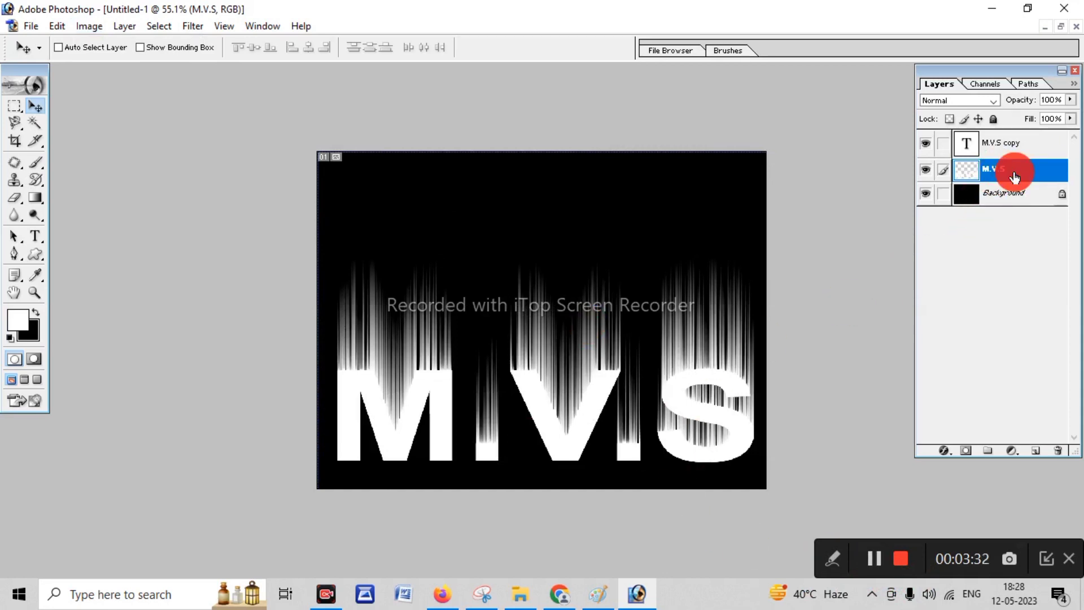
# Open the Liquify filter and close it without making changes
pyautogui.click(191, 26)
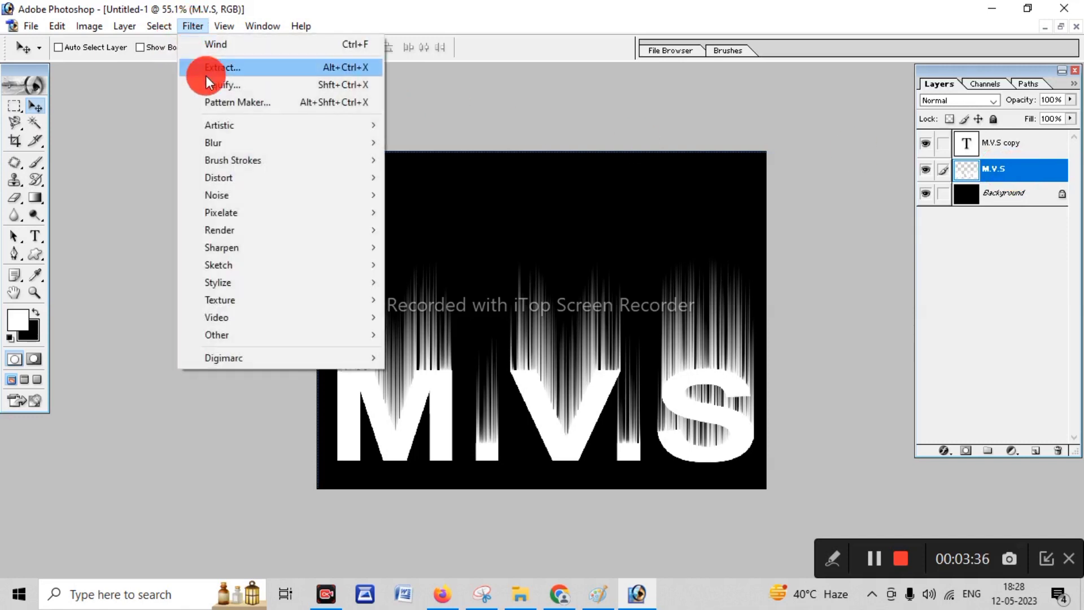
pyautogui.click(232, 83)
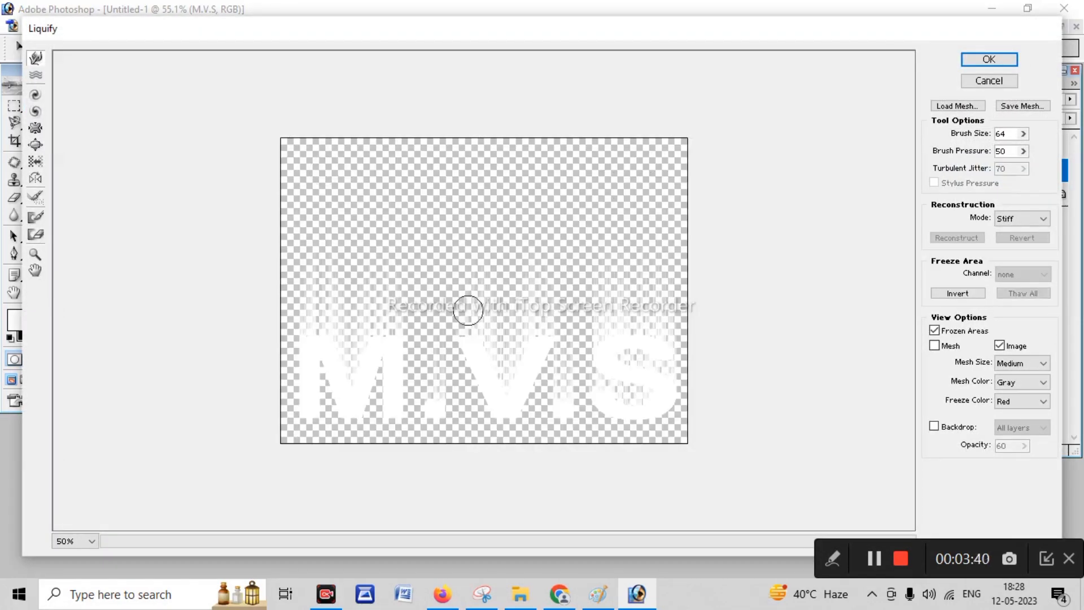
pyautogui.click(982, 81)
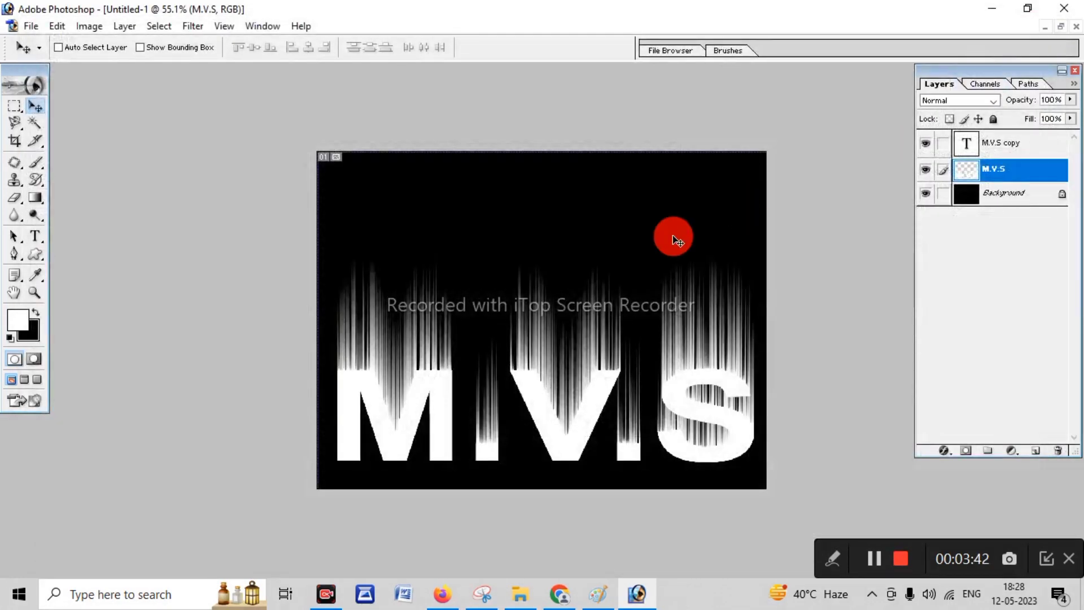
# Duplicate the Background layer as 'Background copy' and reselect the M.V.S layer
pyautogui.rightClick(1003, 191)
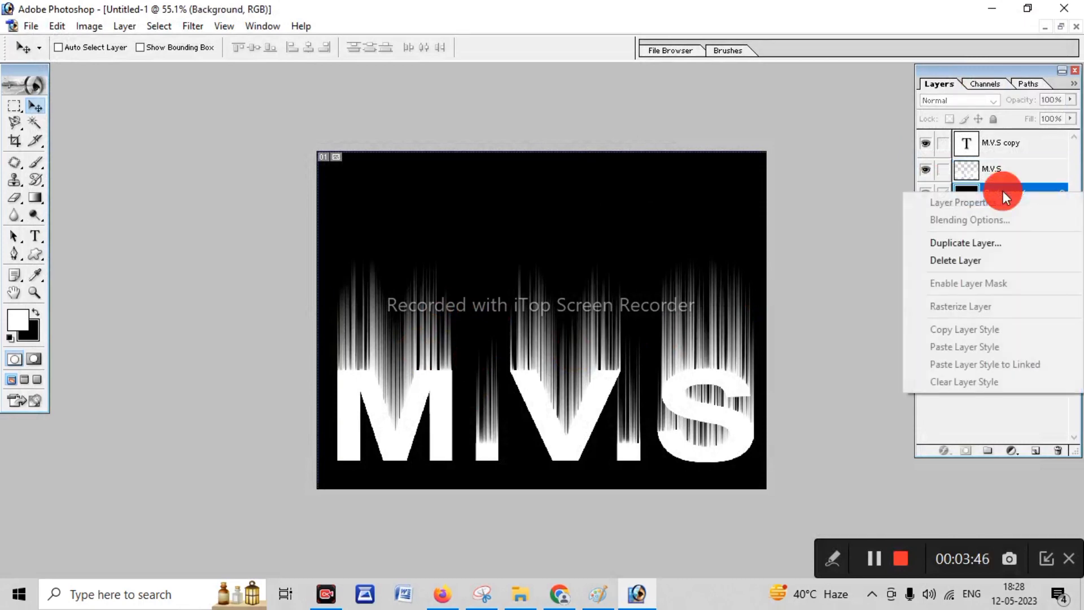
pyautogui.click(971, 243)
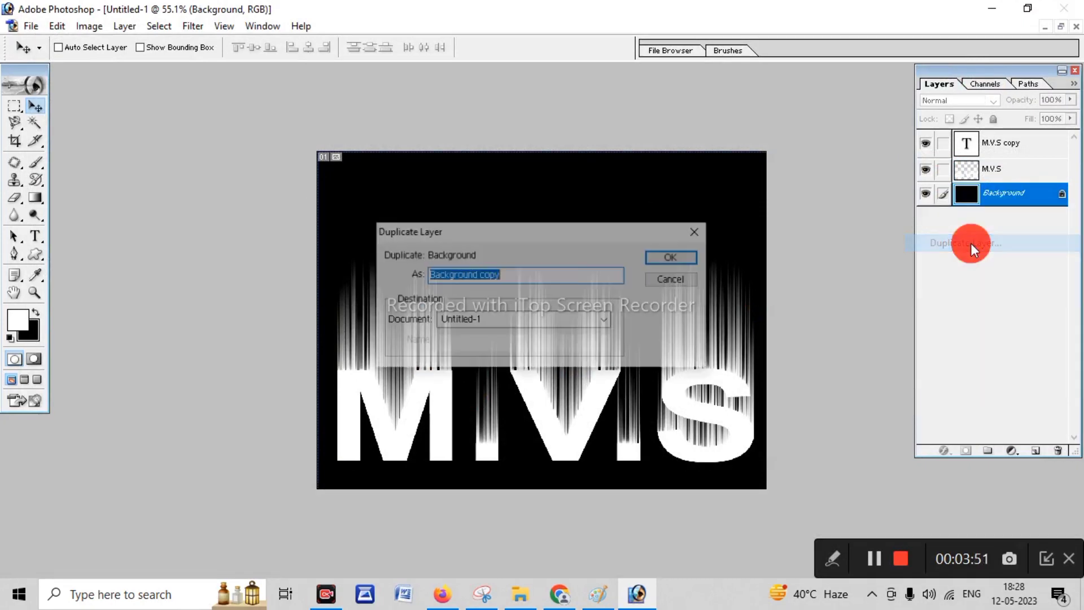
pyautogui.click(684, 254)
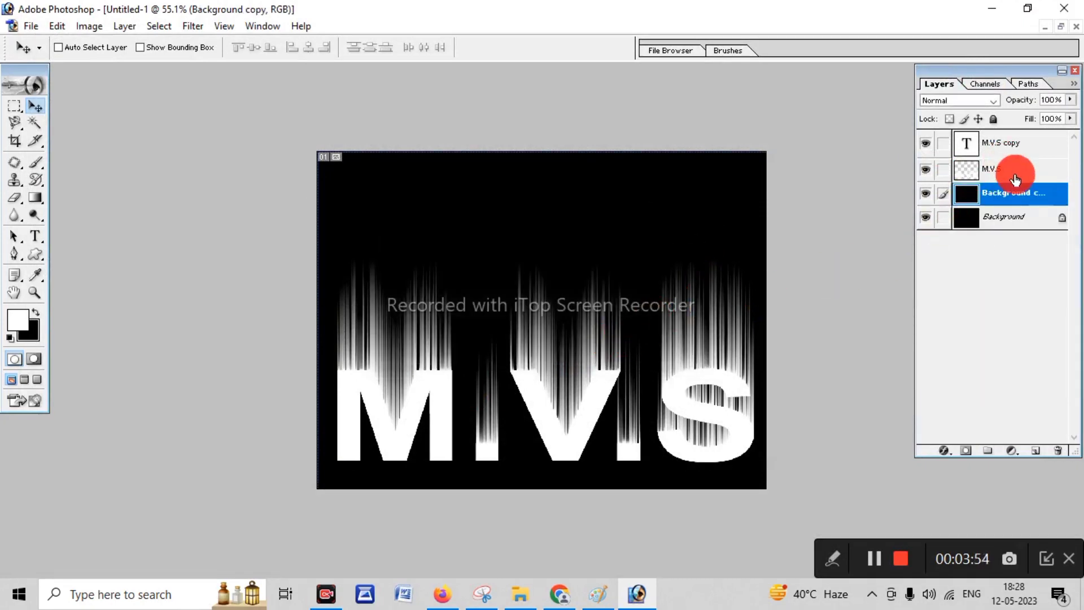
pyautogui.click(993, 170)
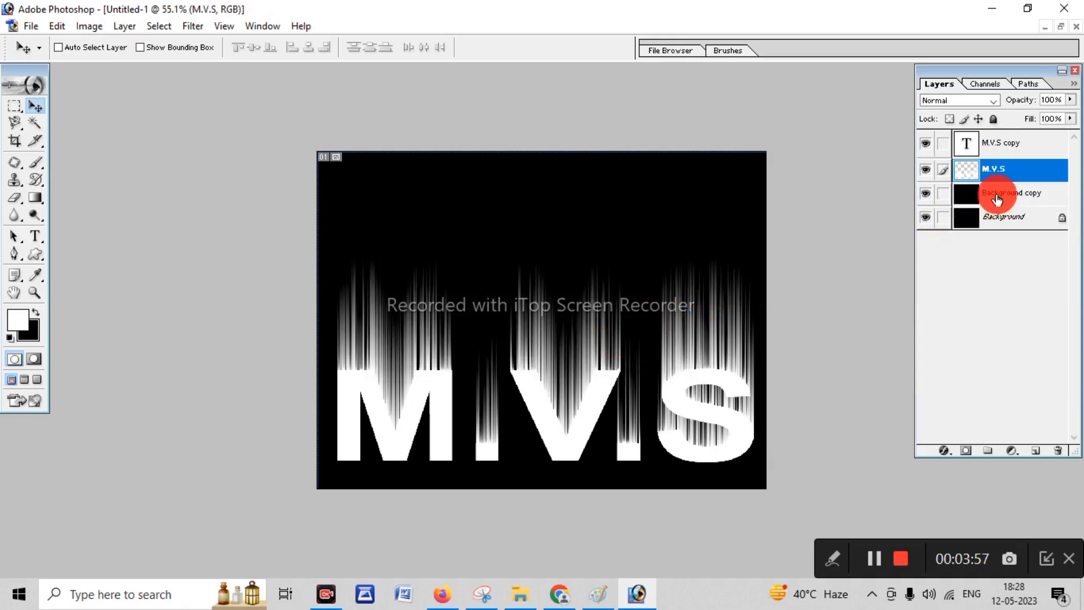
pyautogui.click(996, 197)
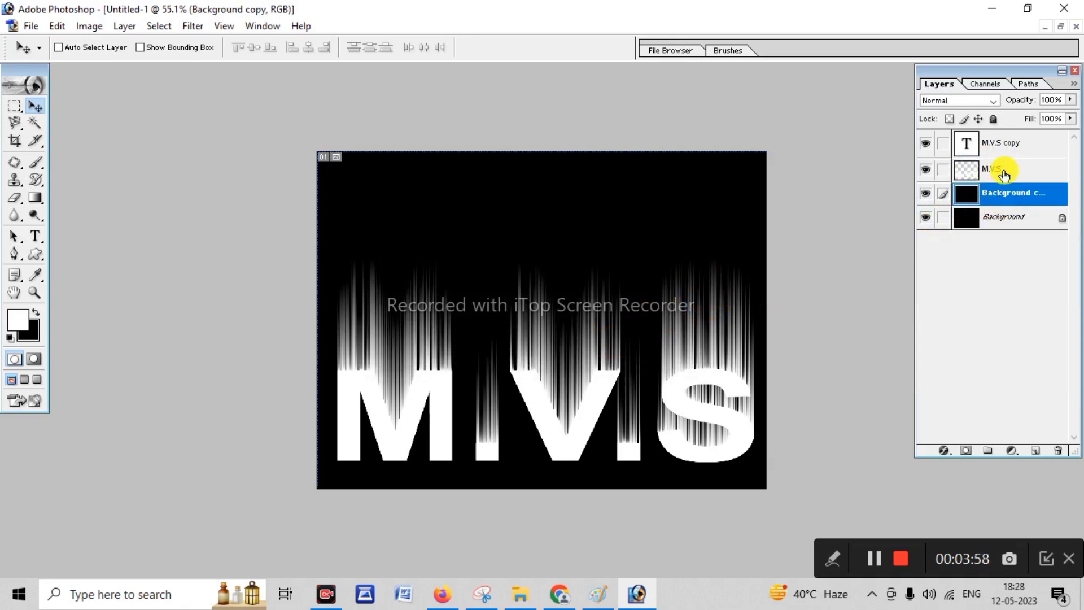
pyautogui.click(1000, 178)
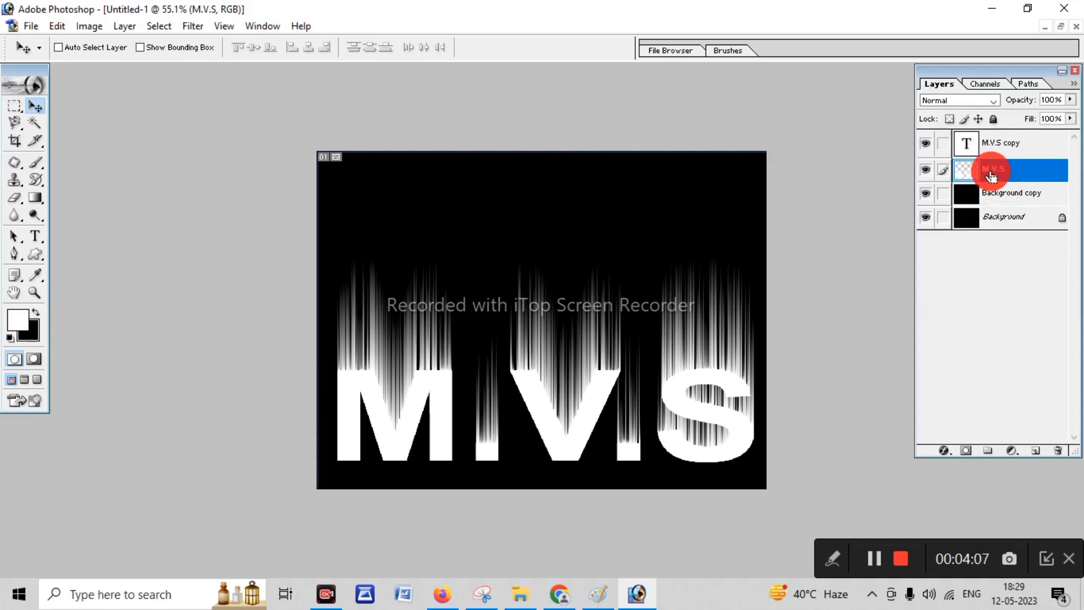
# Merge M.V.S down into Background copy with Ctrl+E and open the Filter menu
pyautogui.hotkey('ctrl', 'e')
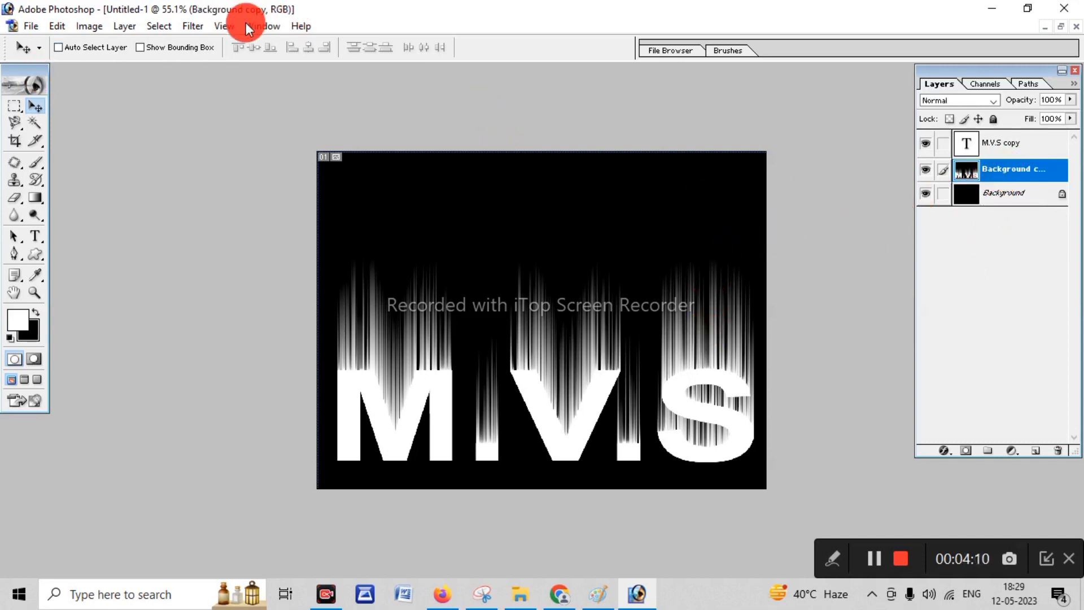
pyautogui.click(192, 26)
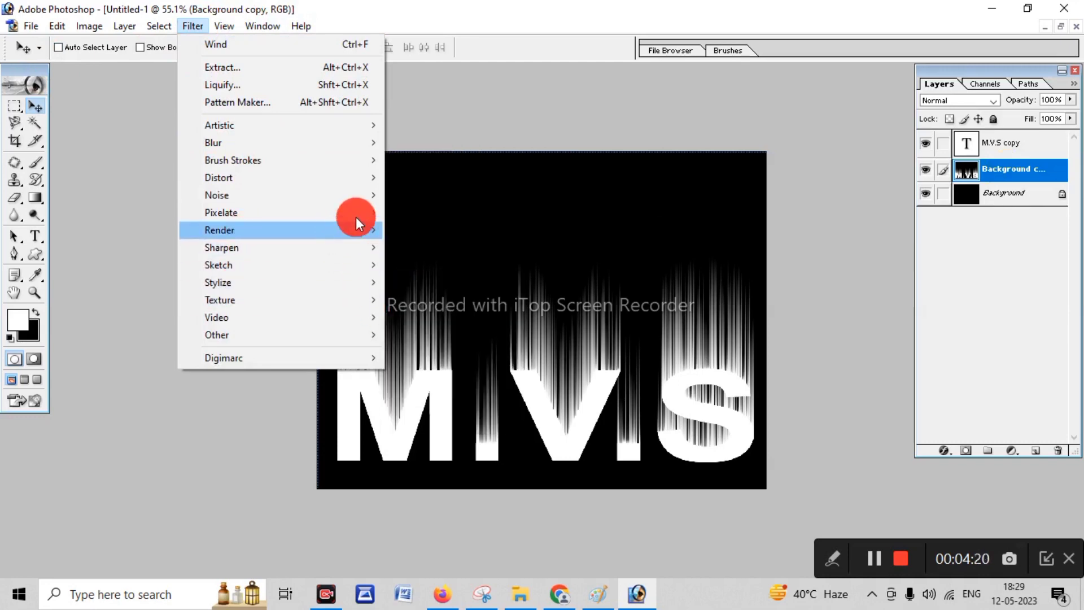
pyautogui.moveTo(219, 178)
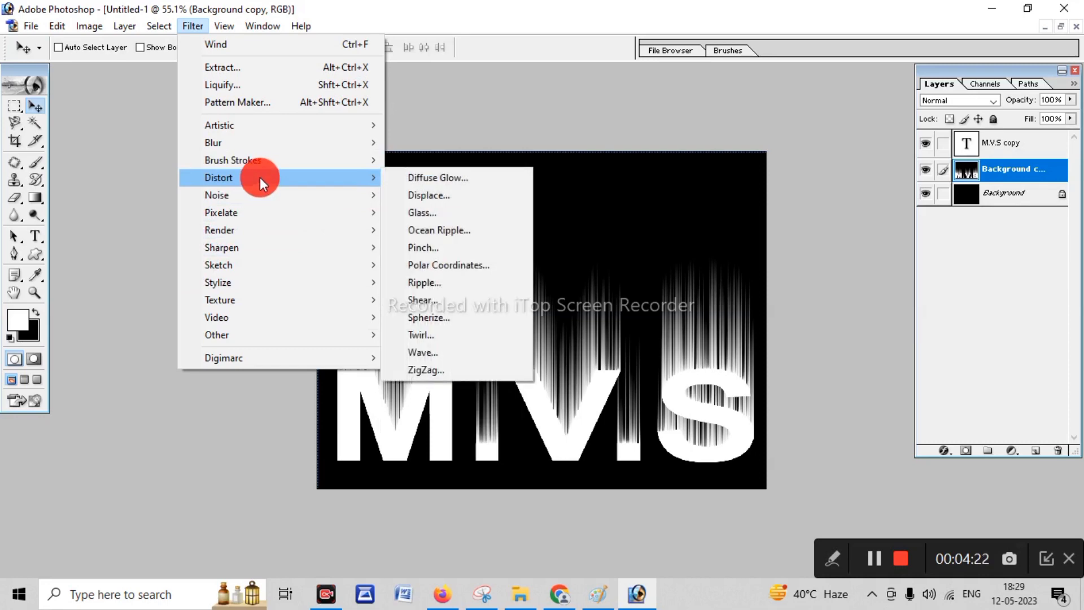
# In Liquify at 100% preview, pull white streaks upward above the M and V
pyautogui.click(239, 86)
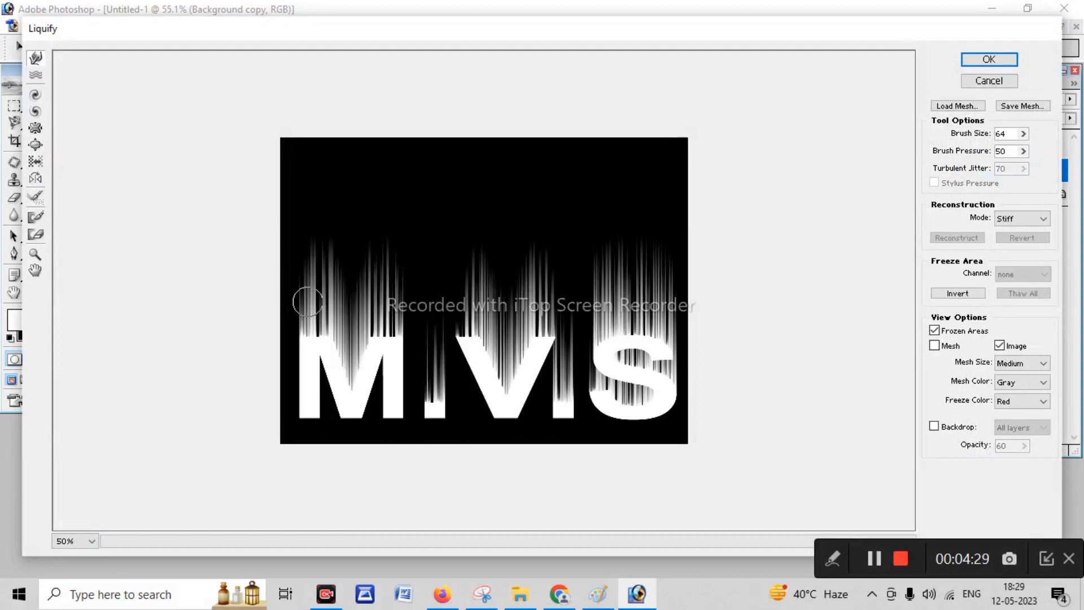
pyautogui.click(87, 543)
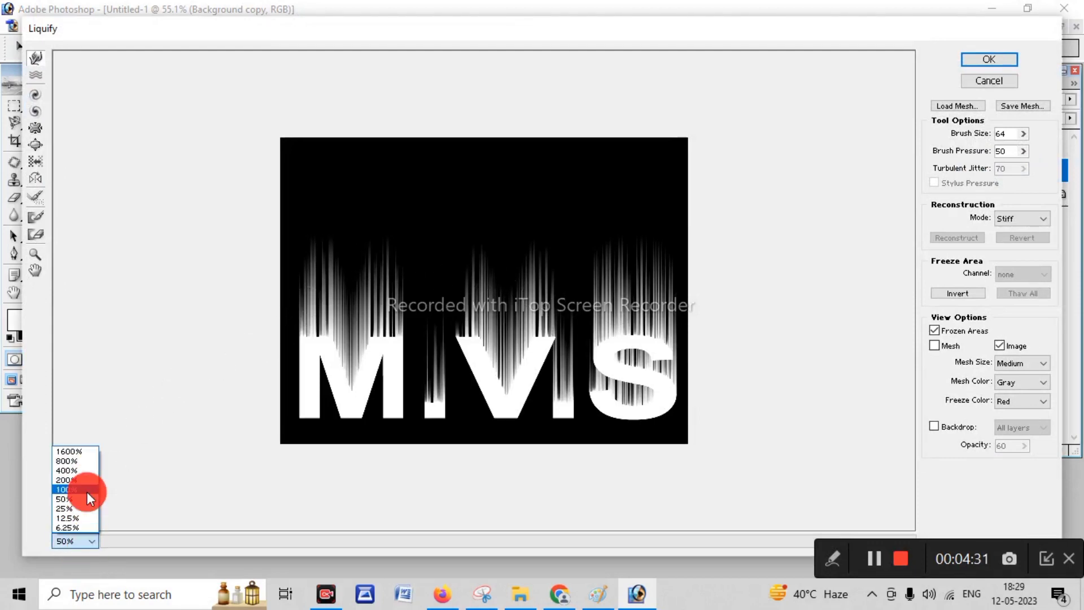
pyautogui.click(79, 489)
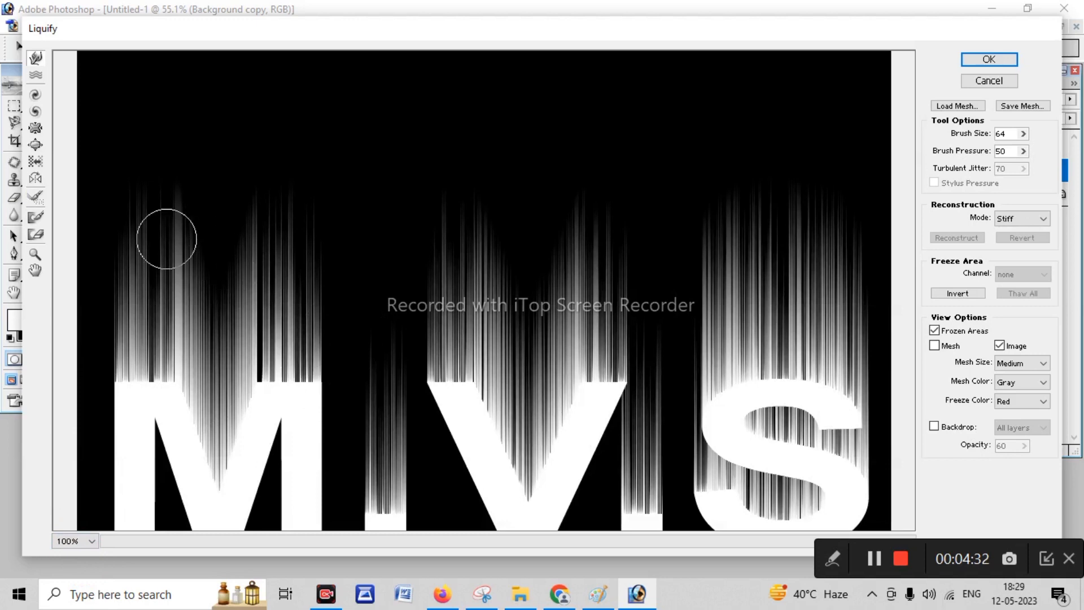
pyautogui.moveTo(130, 242); pyautogui.dragTo(130, 50)
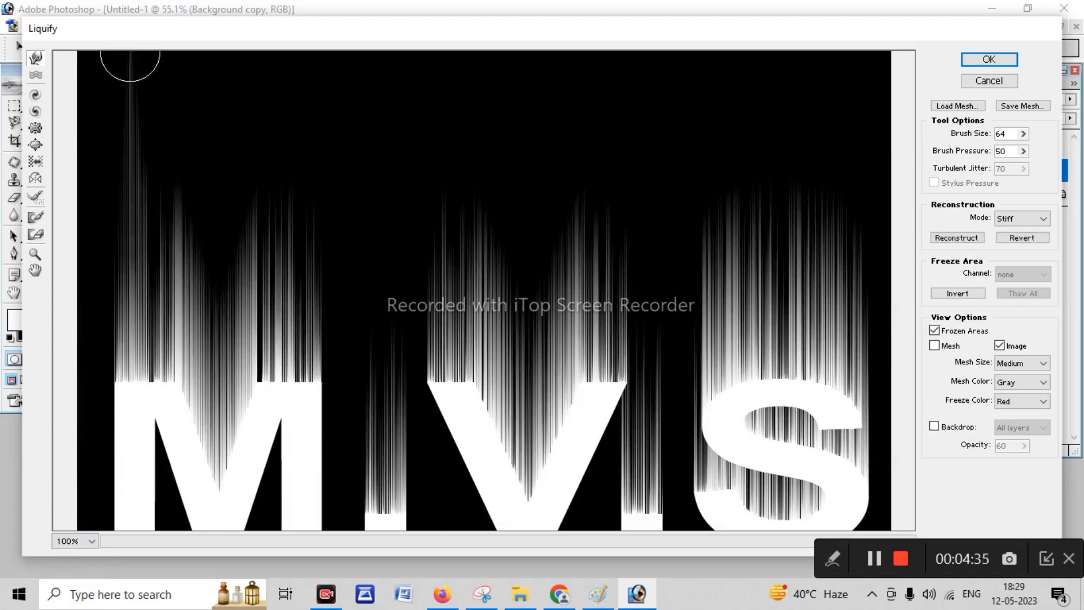
pyautogui.moveTo(164, 188); pyautogui.dragTo(167, 56)
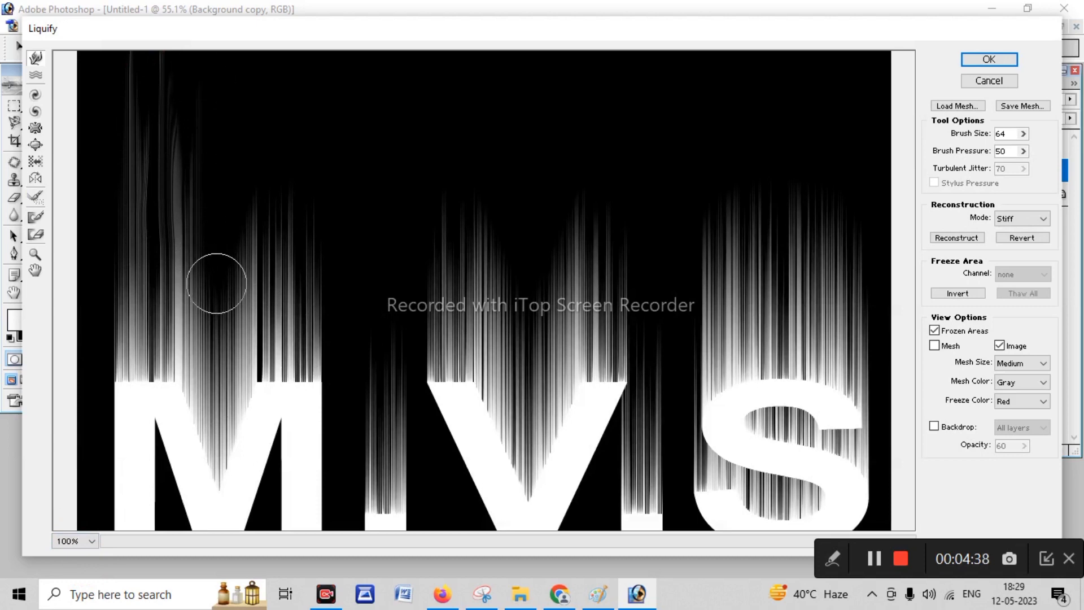
pyautogui.moveTo(240, 241); pyautogui.dragTo(248, 14)
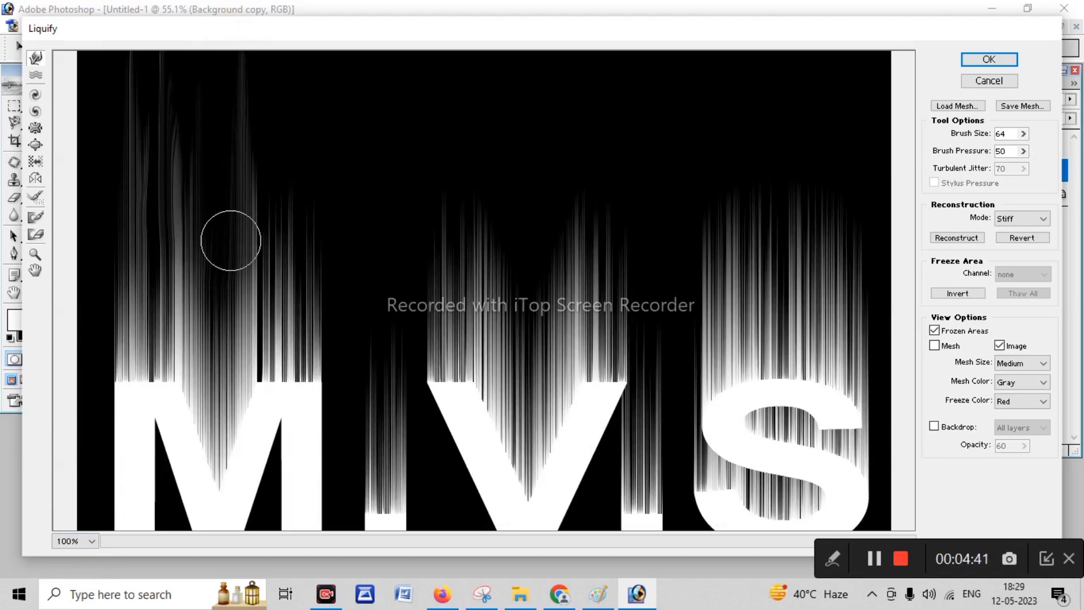
pyautogui.moveTo(213, 229); pyautogui.dragTo(204, 23)
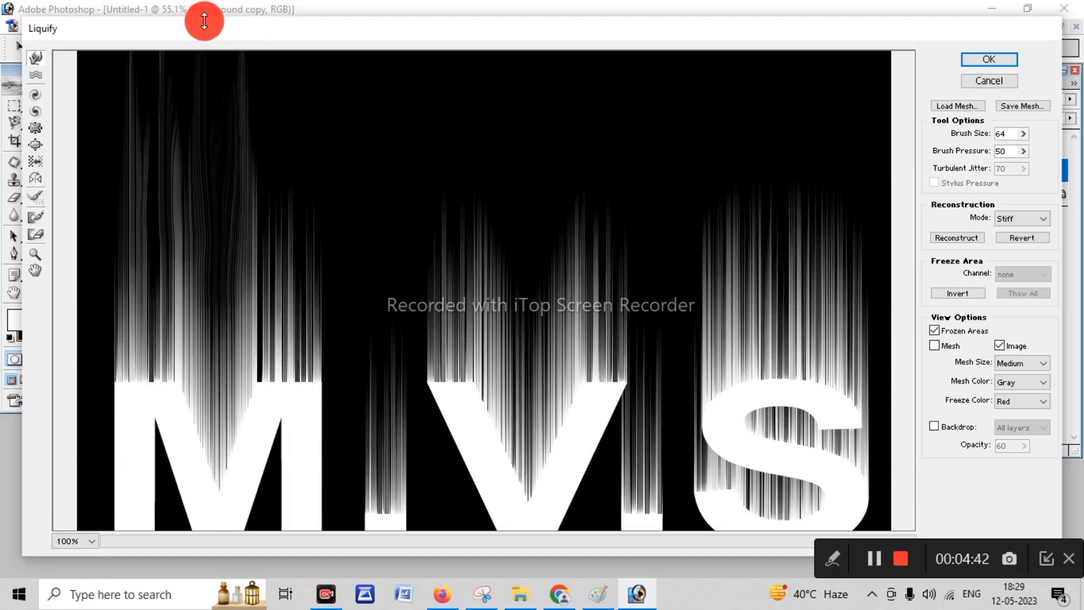
pyautogui.moveTo(280, 241); pyautogui.dragTo(298, 96)
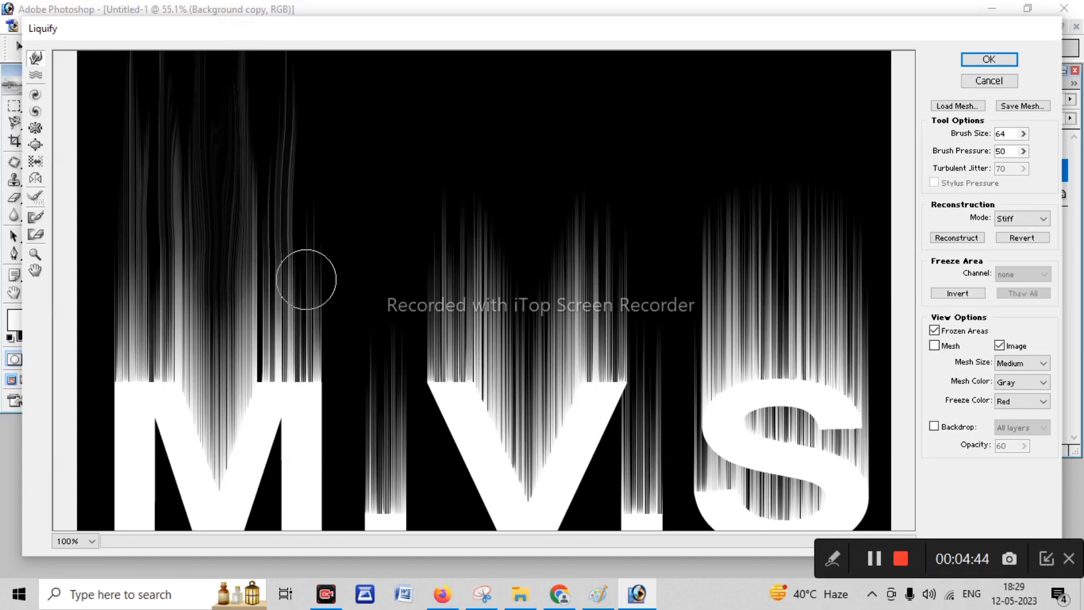
# Drag more wavy streaks up from the middle letters toward the top of the image
pyautogui.moveTo(394, 388); pyautogui.dragTo(412, 60)
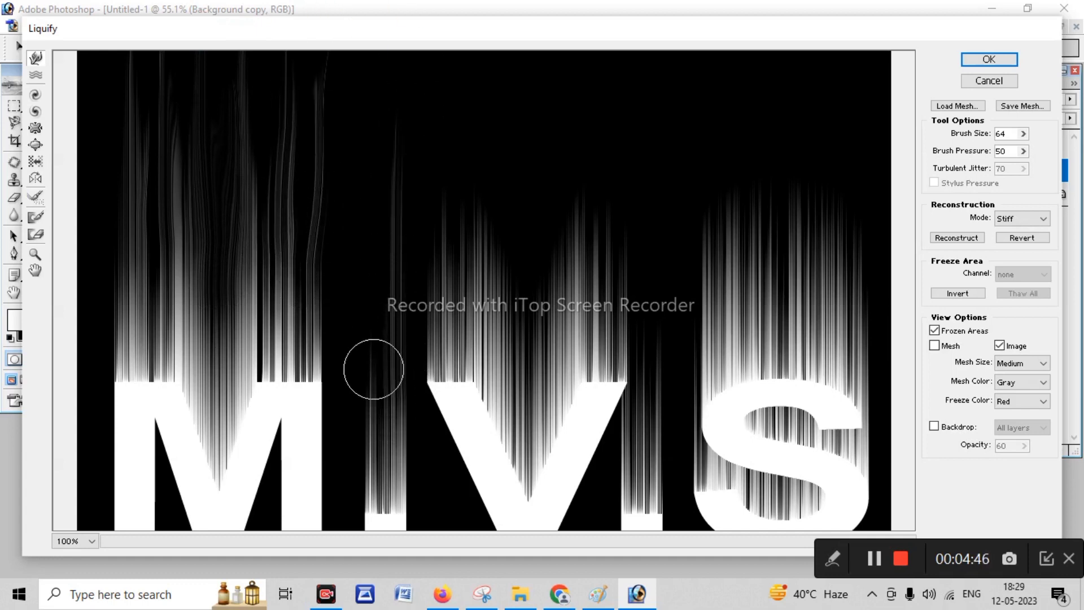
pyautogui.moveTo(372, 368); pyautogui.dragTo(392, 73)
pyautogui.moveTo(451, 241)
pyautogui.mouseDown()
pyautogui.moveTo(453, 156)
pyautogui.moveTo(486, 85)
pyautogui.mouseUp()
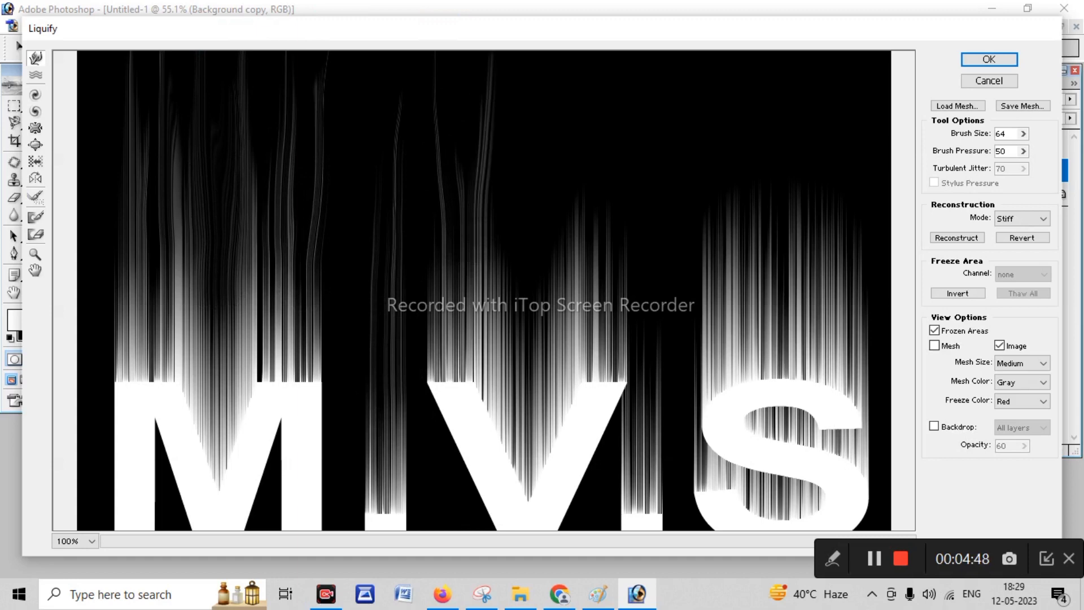
pyautogui.moveTo(510, 300); pyautogui.dragTo(511, 85)
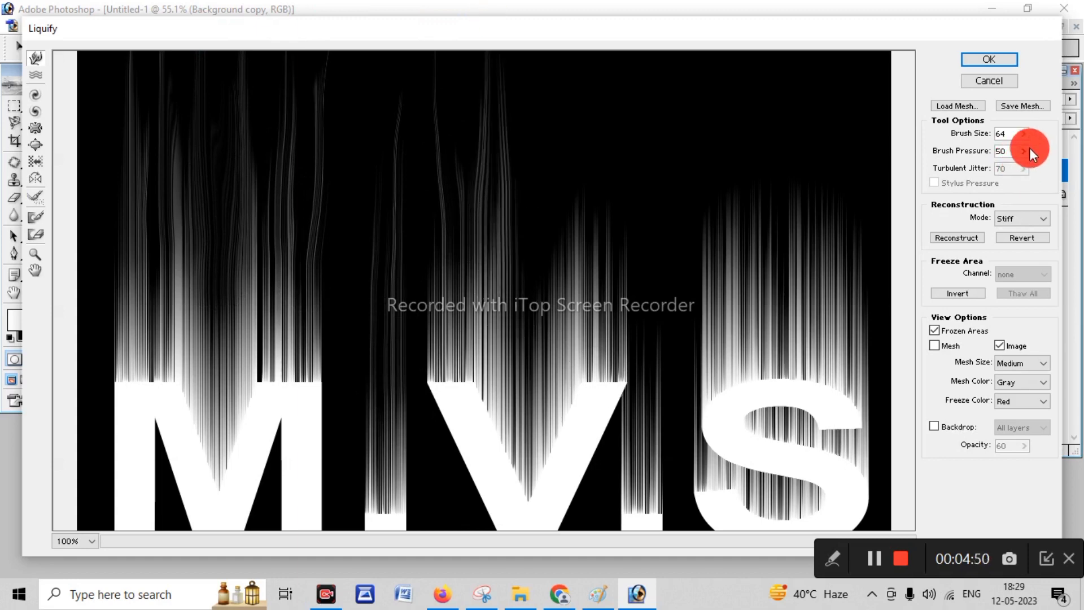
pyautogui.click(535, 28)
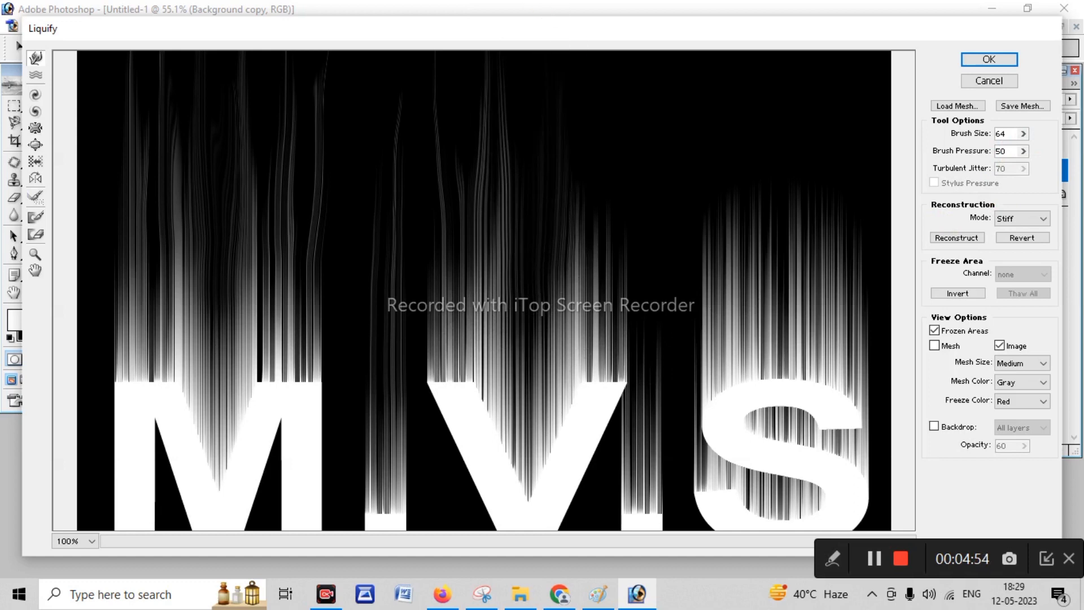
pyautogui.moveTo(611, 274); pyautogui.dragTo(615, 52)
pyautogui.moveTo(600, 181); pyautogui.dragTo(599, 52)
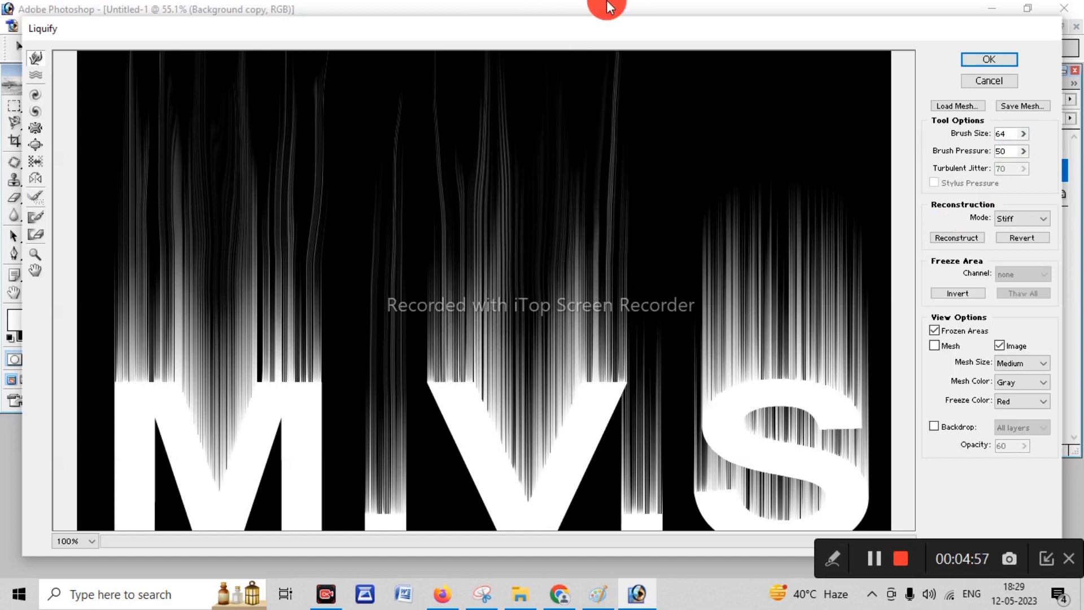
pyautogui.moveTo(583, 187); pyautogui.dragTo(572, 124)
pyautogui.moveTo(546, 178); pyautogui.dragTo(535, 77)
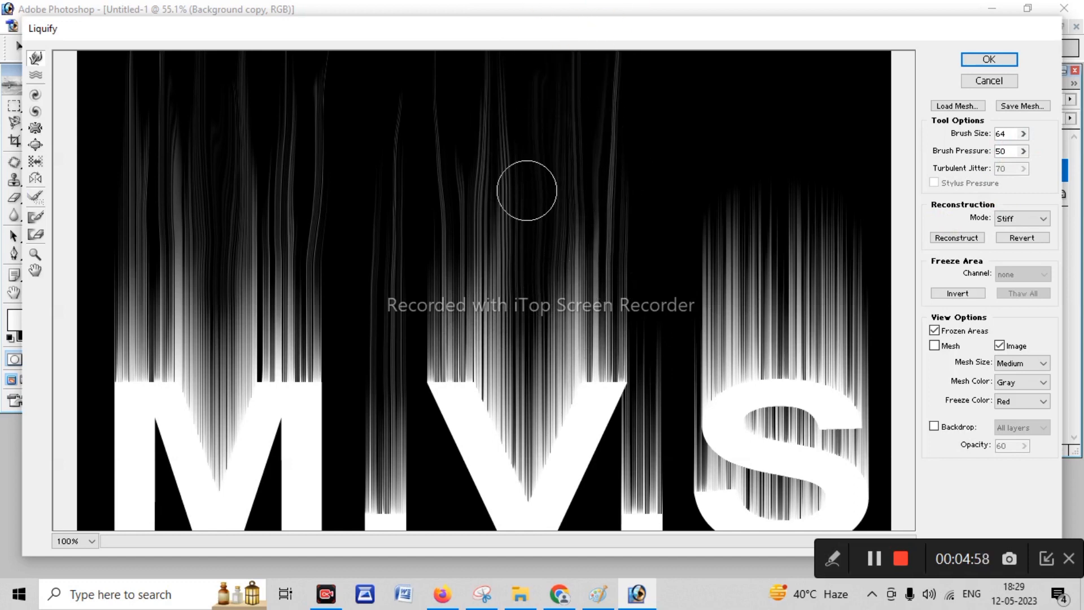
pyautogui.moveTo(526, 190); pyautogui.dragTo(526, 98)
# Stretch the streaks above the S upward and apply the Liquify distortion
pyautogui.moveTo(721, 238); pyautogui.dragTo(712, 76)
pyautogui.moveTo(750, 185); pyautogui.dragTo(770, 82)
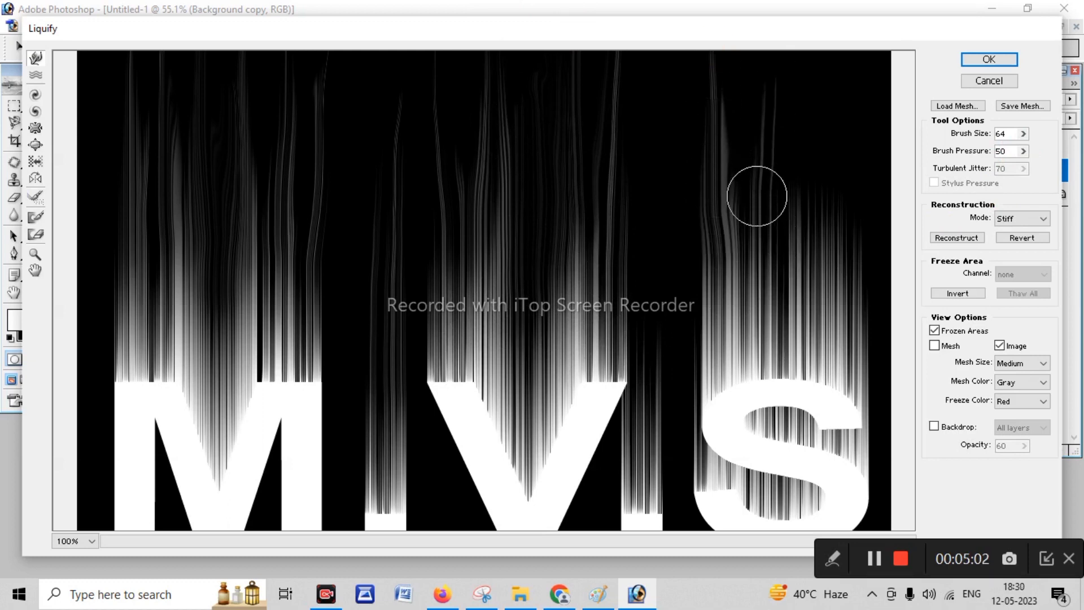
pyautogui.moveTo(757, 194); pyautogui.dragTo(755, 103)
pyautogui.moveTo(732, 230); pyautogui.dragTo(750, 170)
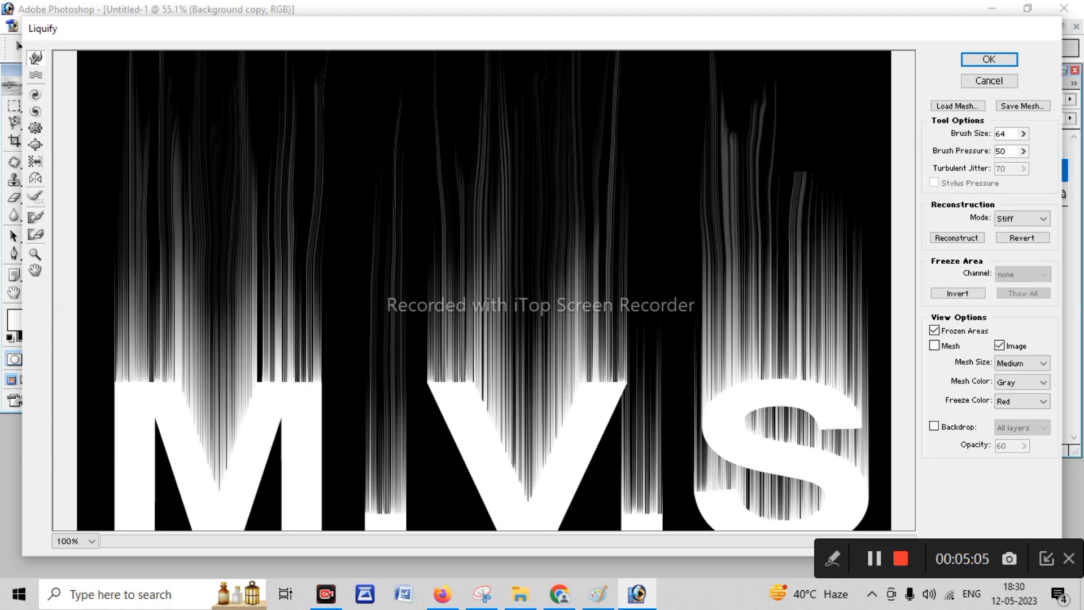
pyautogui.moveTo(802, 237); pyautogui.dragTo(802, 122)
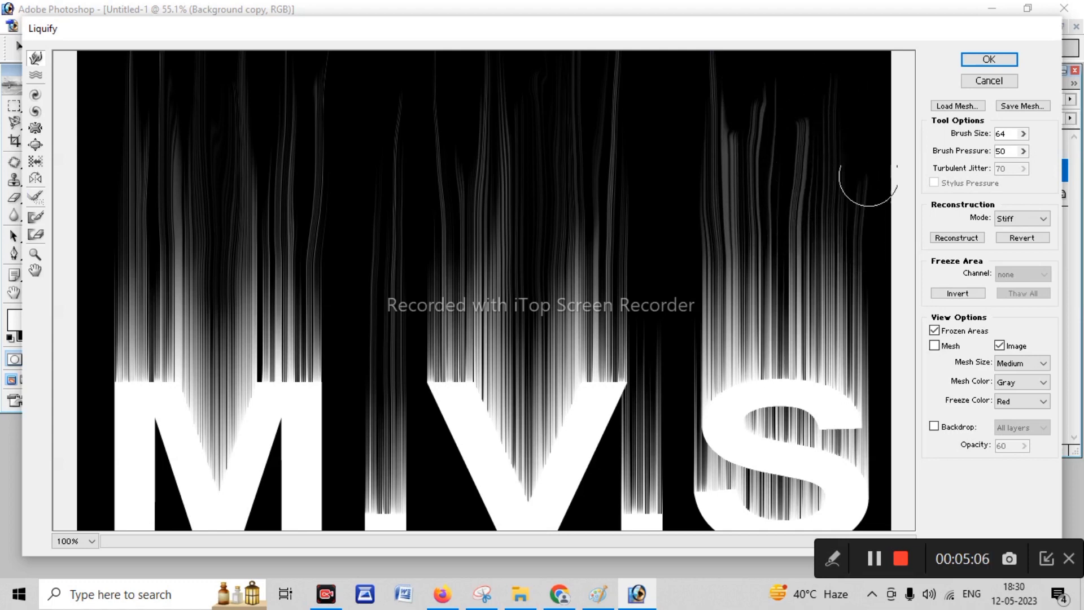
pyautogui.moveTo(866, 182)
pyautogui.mouseDown()
pyautogui.moveTo(818, 92)
pyautogui.moveTo(752, 43)
pyautogui.mouseUp()
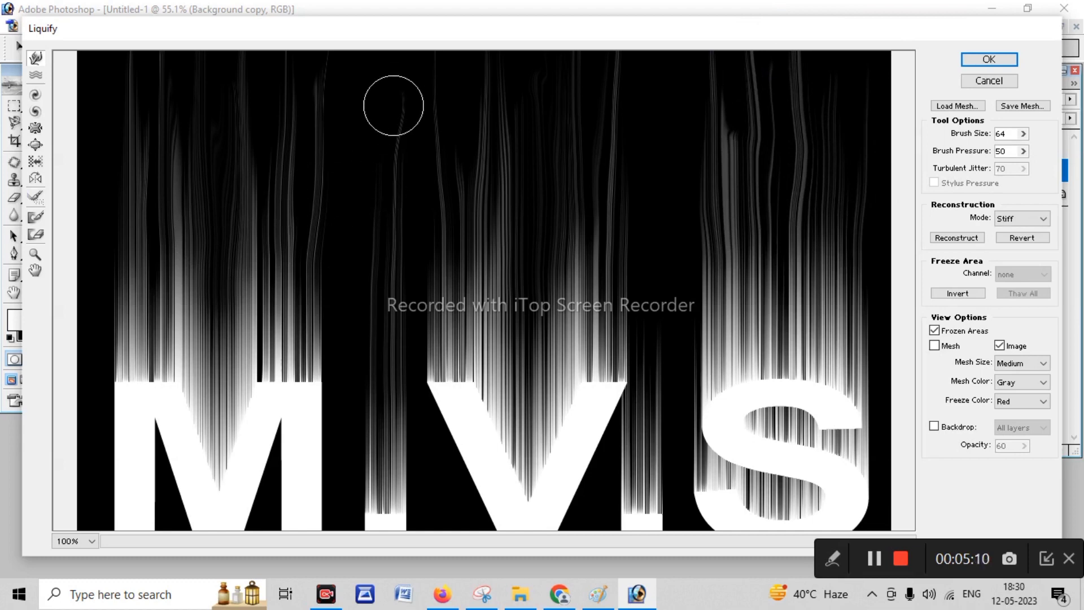
pyautogui.click(1044, 17)
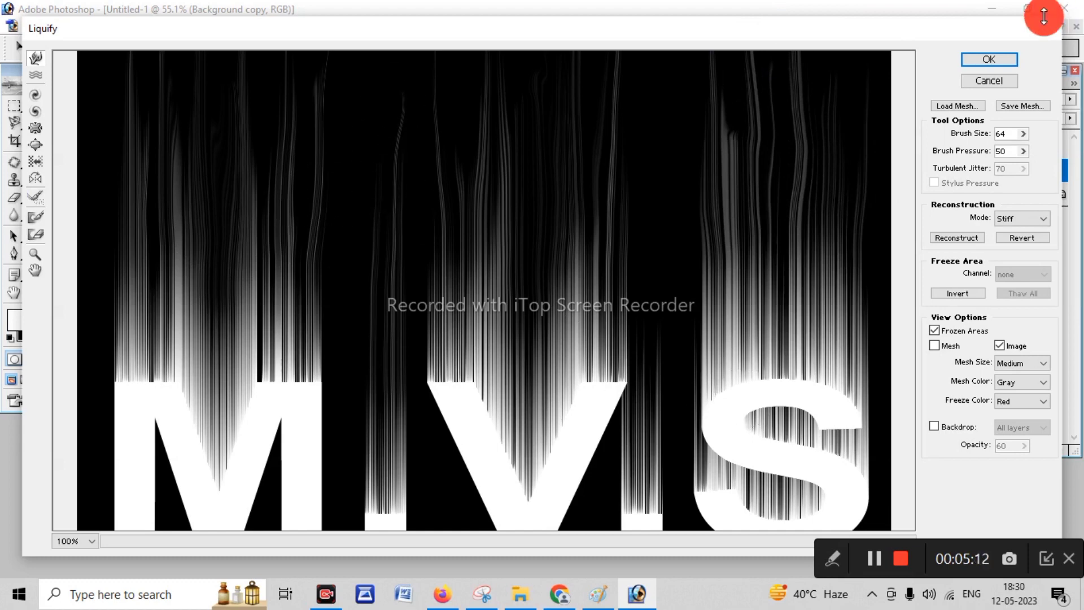
pyautogui.click(1008, 66)
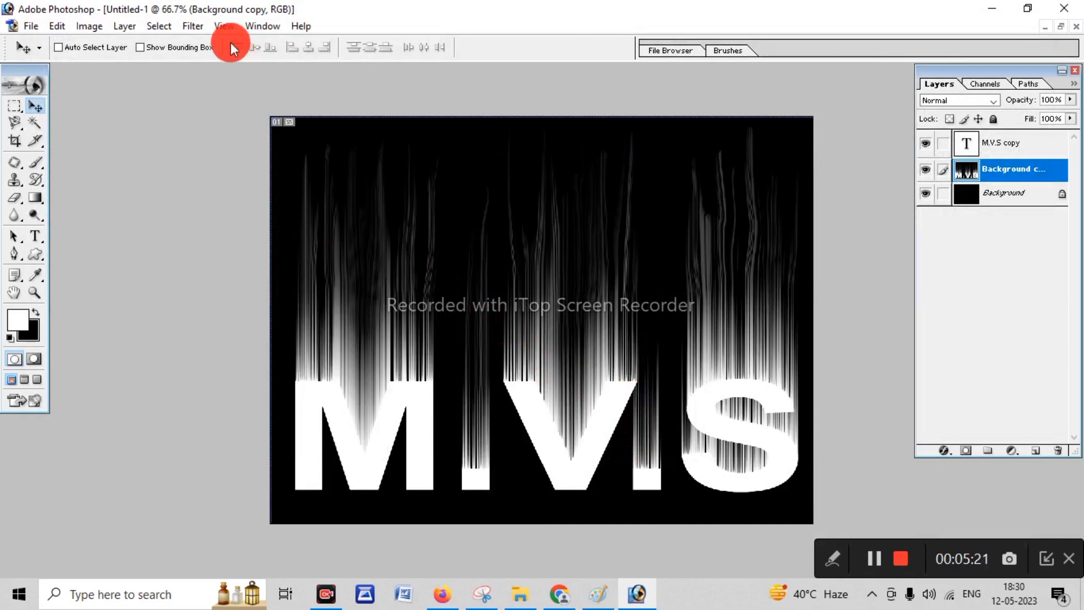
# Apply a Gaussian Blur with a 3.3 pixel radius to the Background copy streaks
pyautogui.click(192, 26)
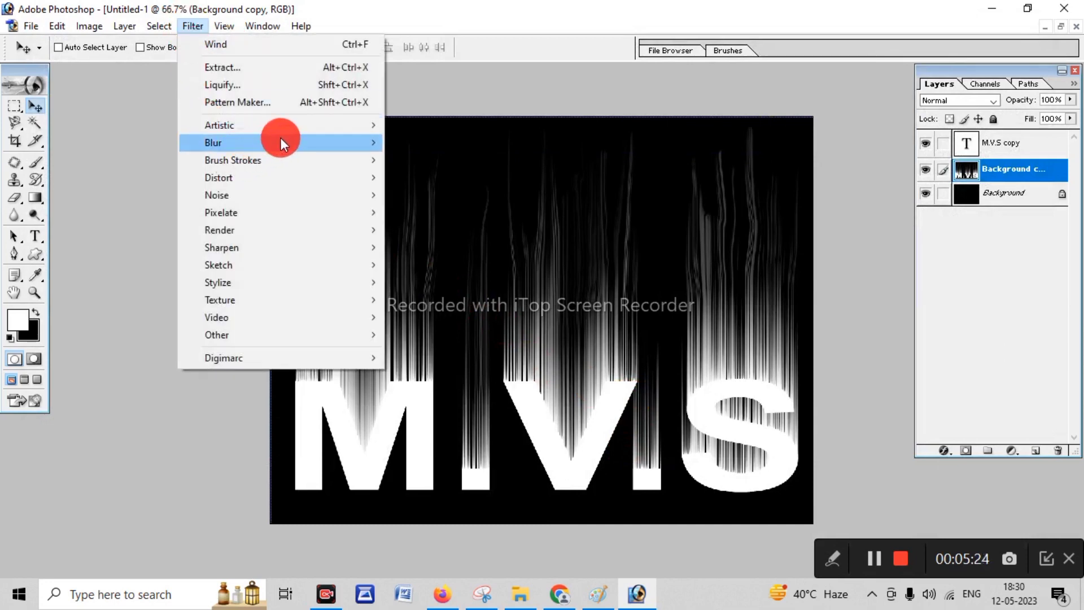
pyautogui.moveTo(280, 142)
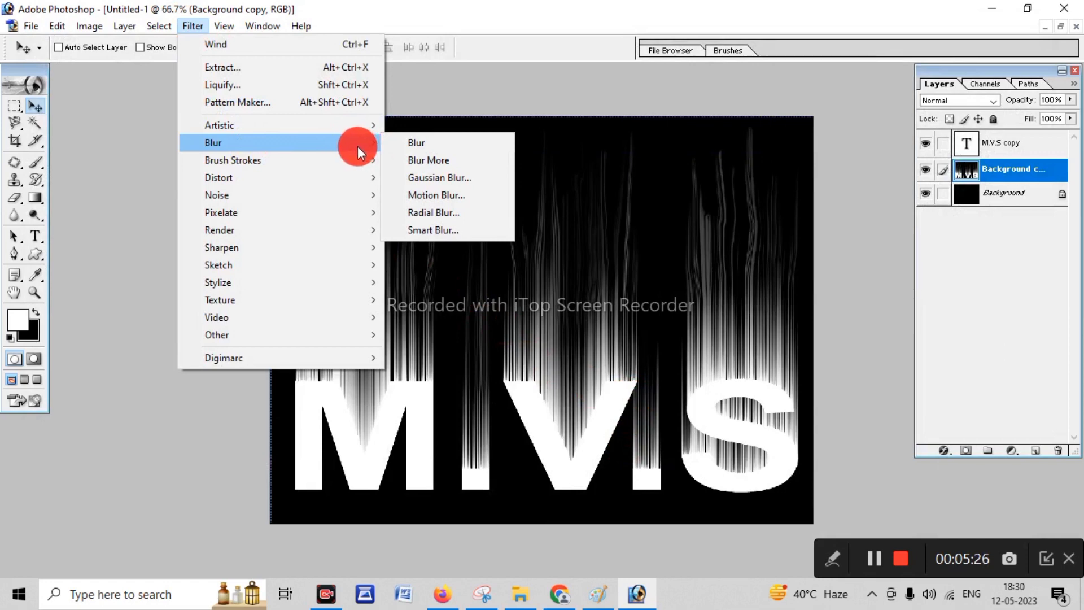
pyautogui.click(446, 178)
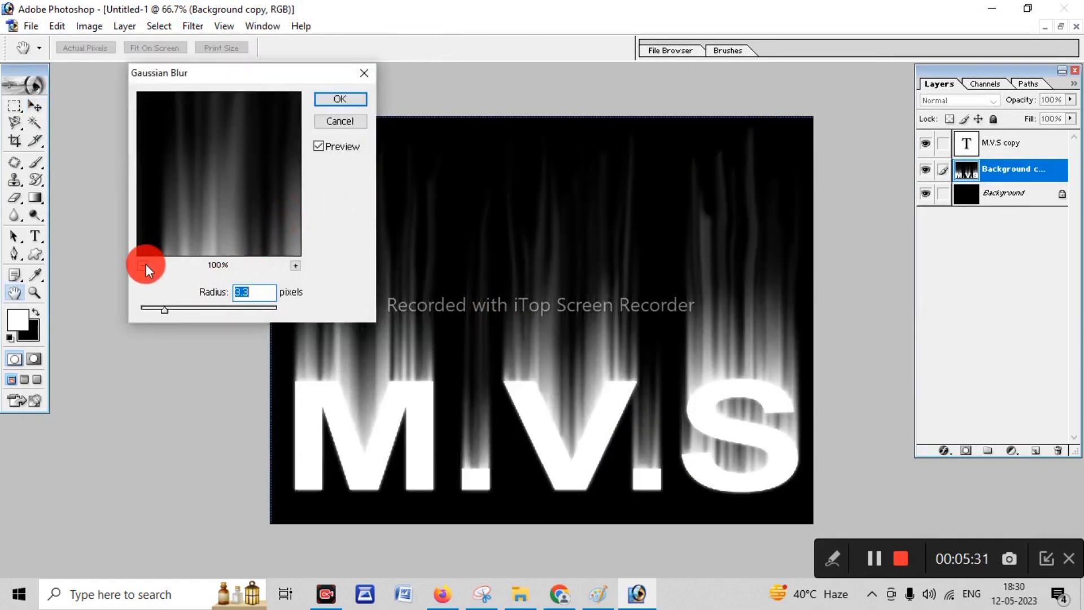
pyautogui.click(142, 265)
pyautogui.moveTo(266, 292); pyautogui.dragTo(234, 291)
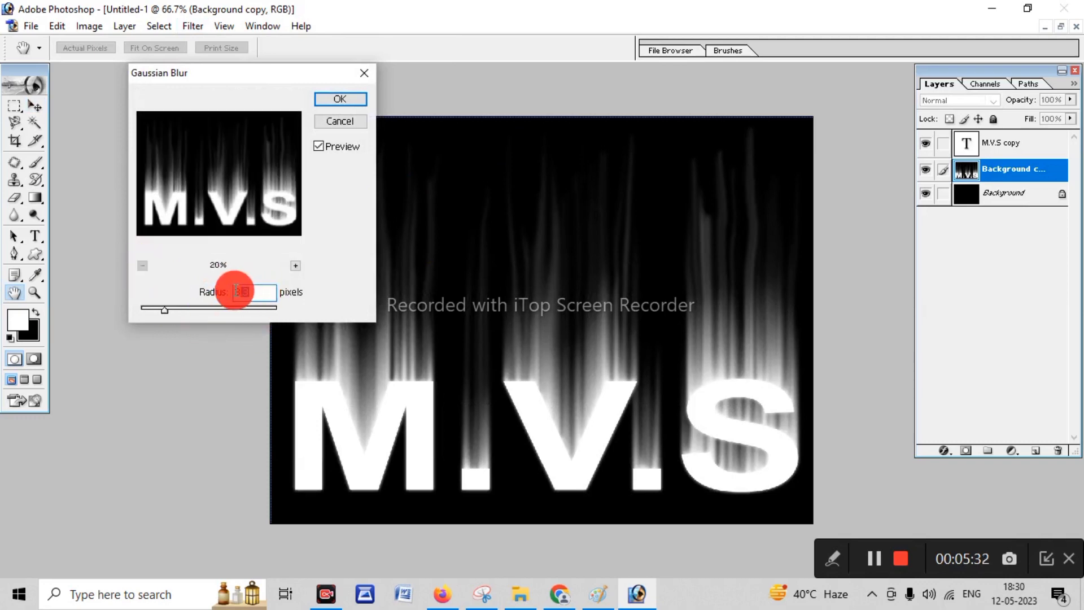
pyautogui.write('3.3')
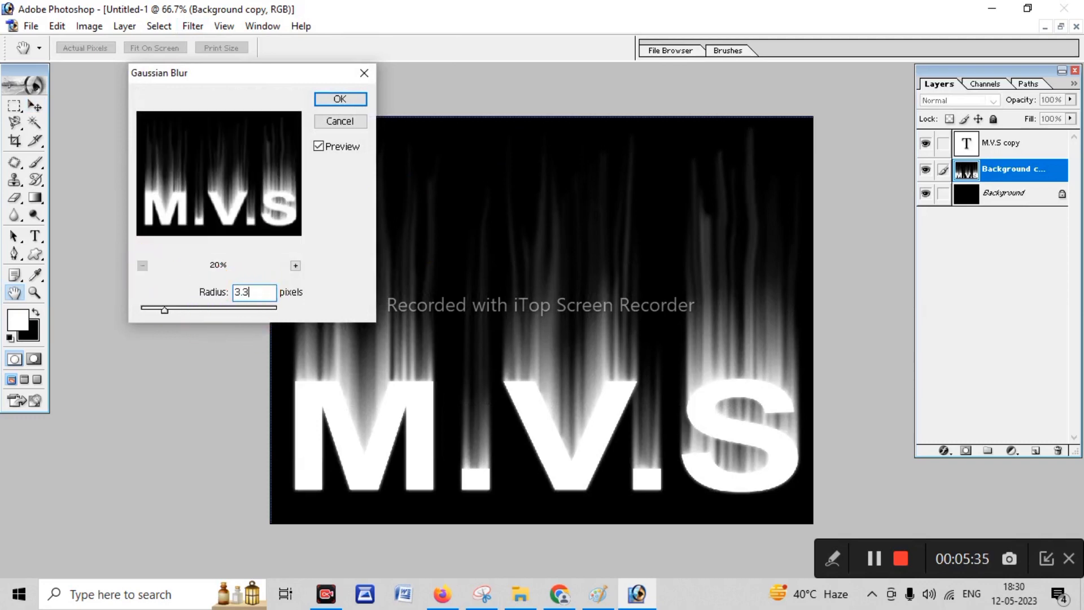
pyautogui.click(347, 102)
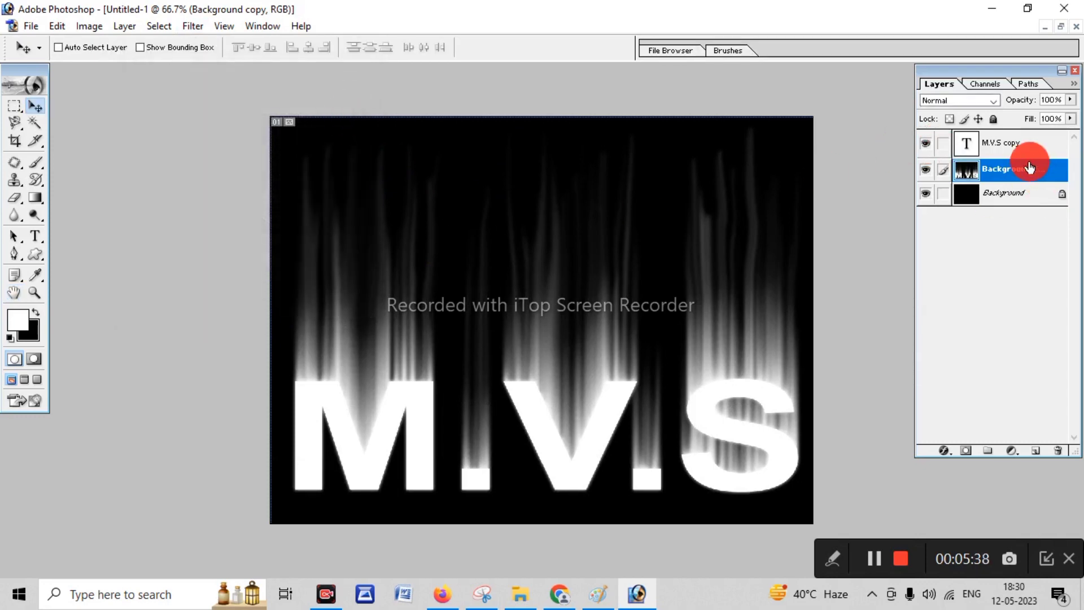
# Add a Hue/Saturation adjustment layer with Colorize on, Hue 40 and Saturation 100
pyautogui.click(1014, 452)
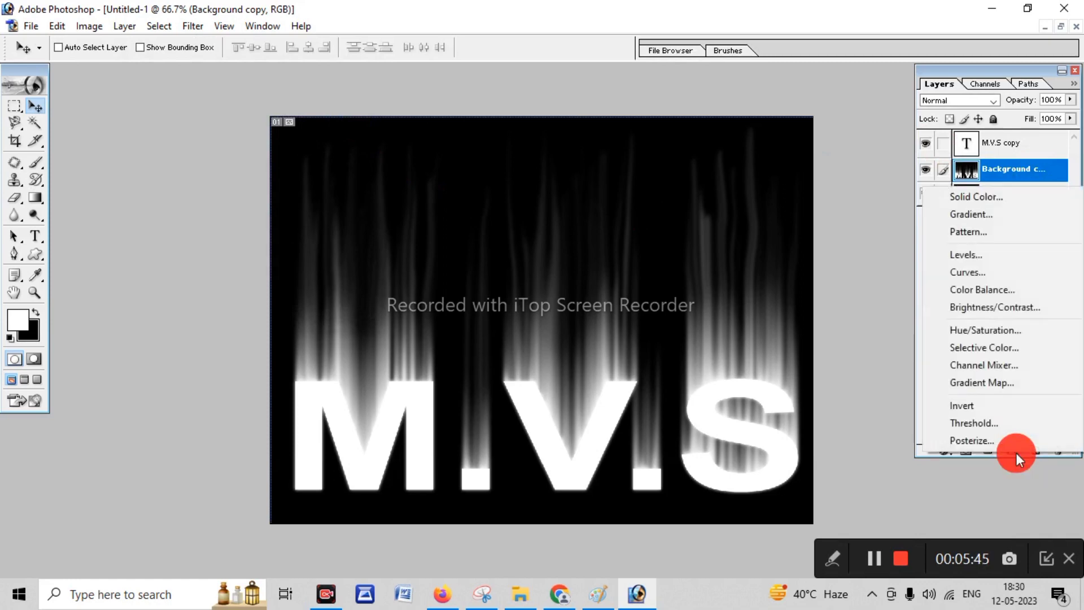
pyautogui.click(994, 329)
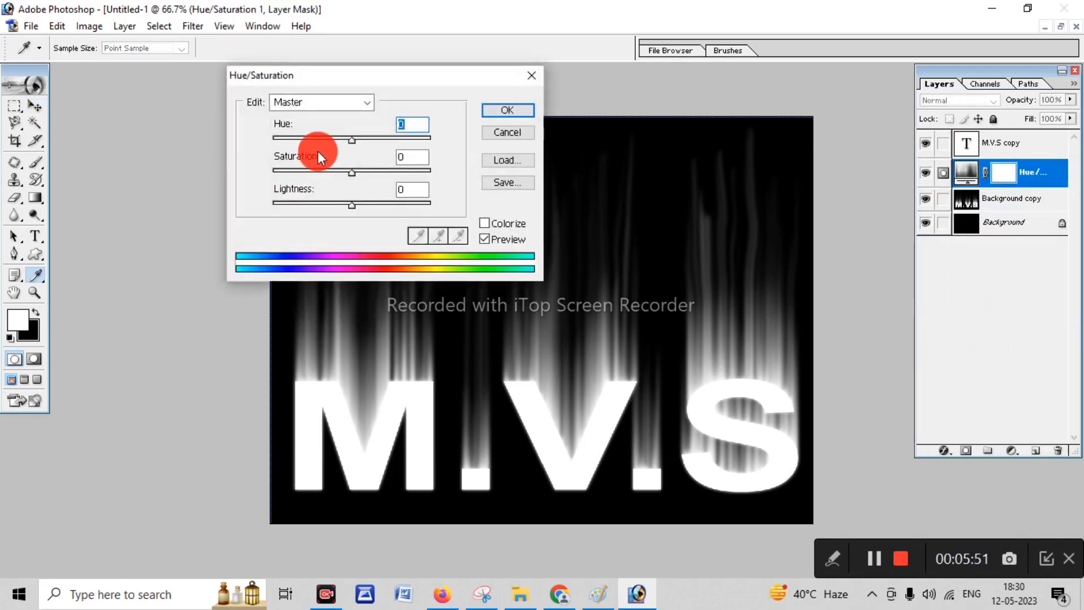
pyautogui.moveTo(413, 76); pyautogui.dragTo(269, 248)
pyautogui.click(367, 395)
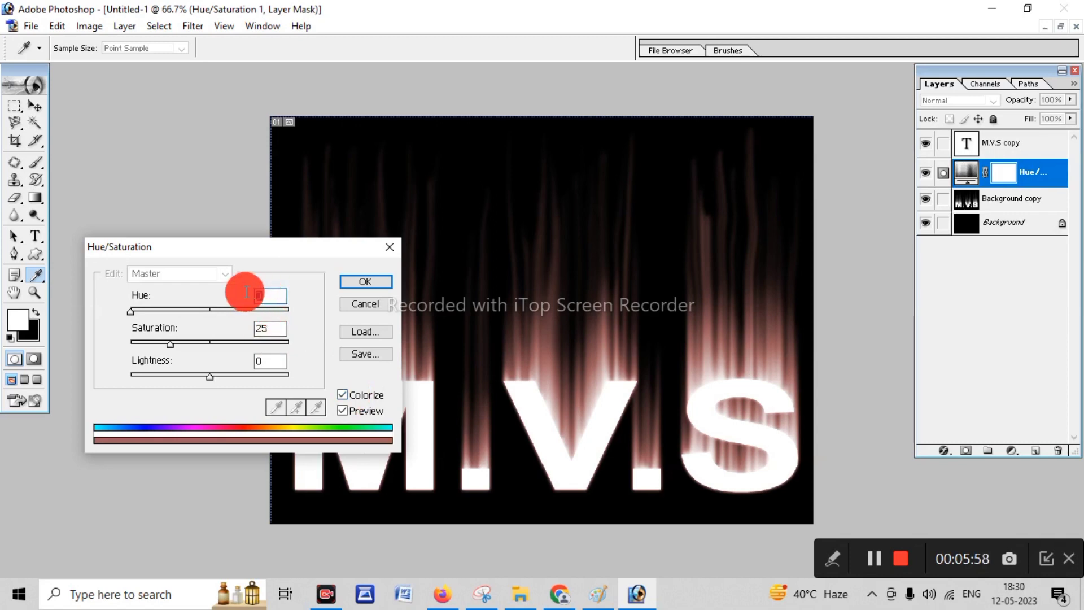
pyautogui.write('4')
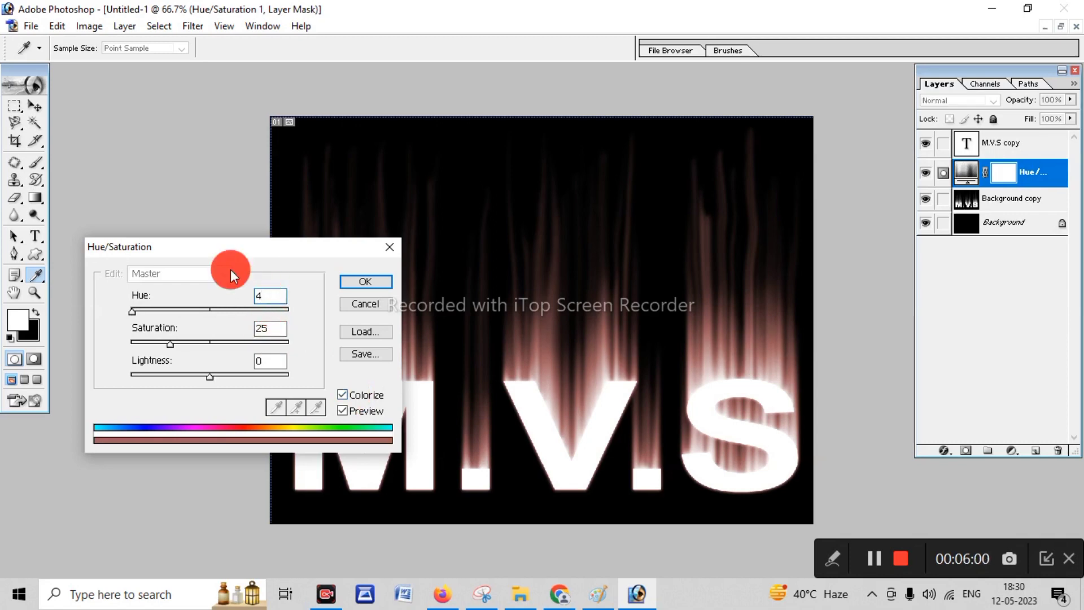
pyautogui.write('0')
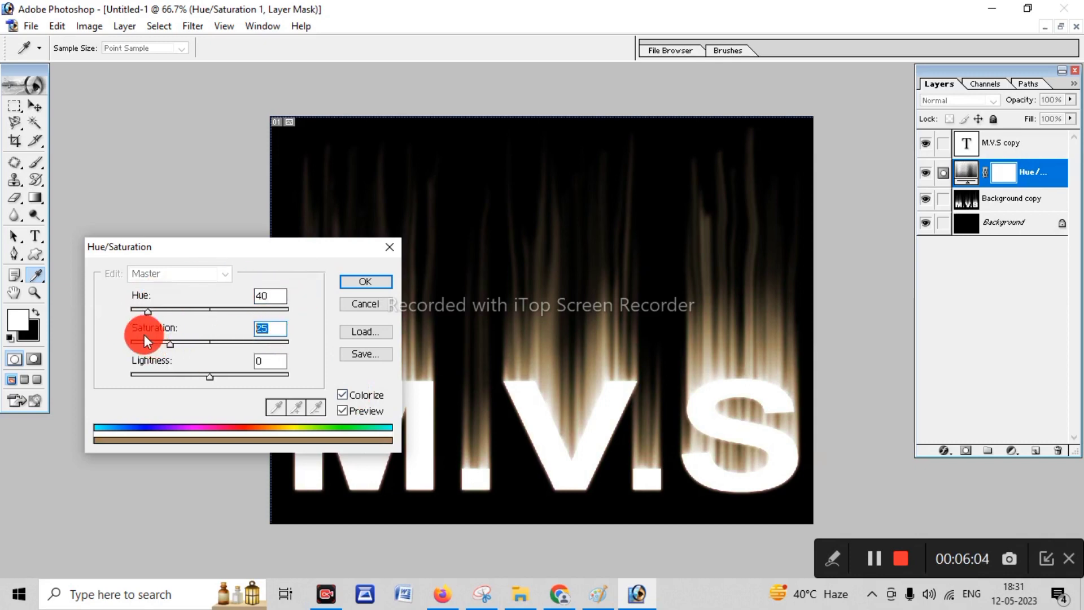
pyautogui.click(259, 329)
pyautogui.moveTo(286, 324); pyautogui.dragTo(270, 330)
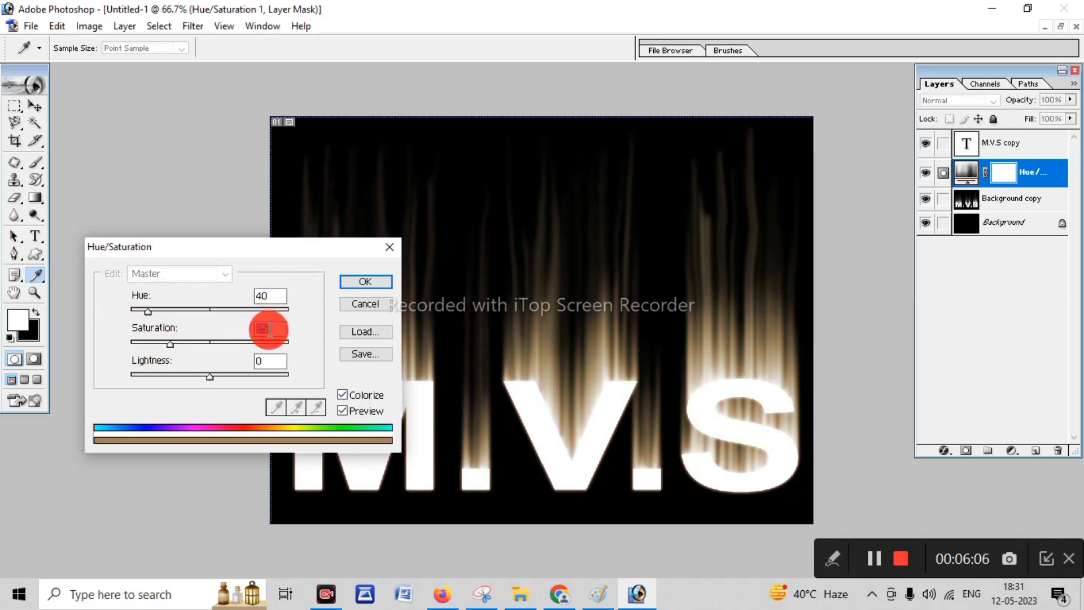
pyautogui.write('100')
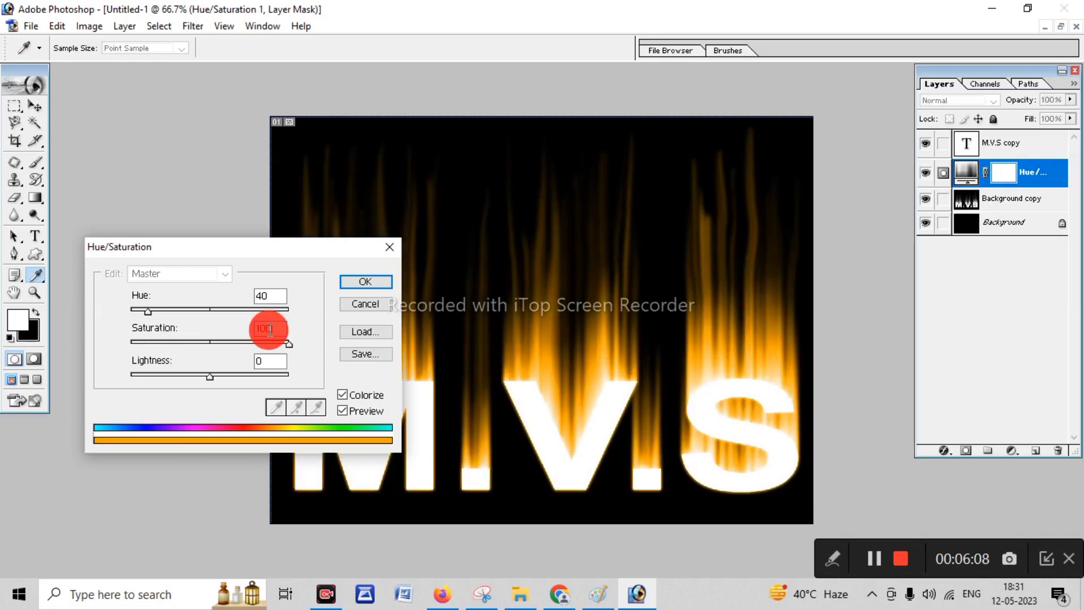
pyautogui.click(362, 283)
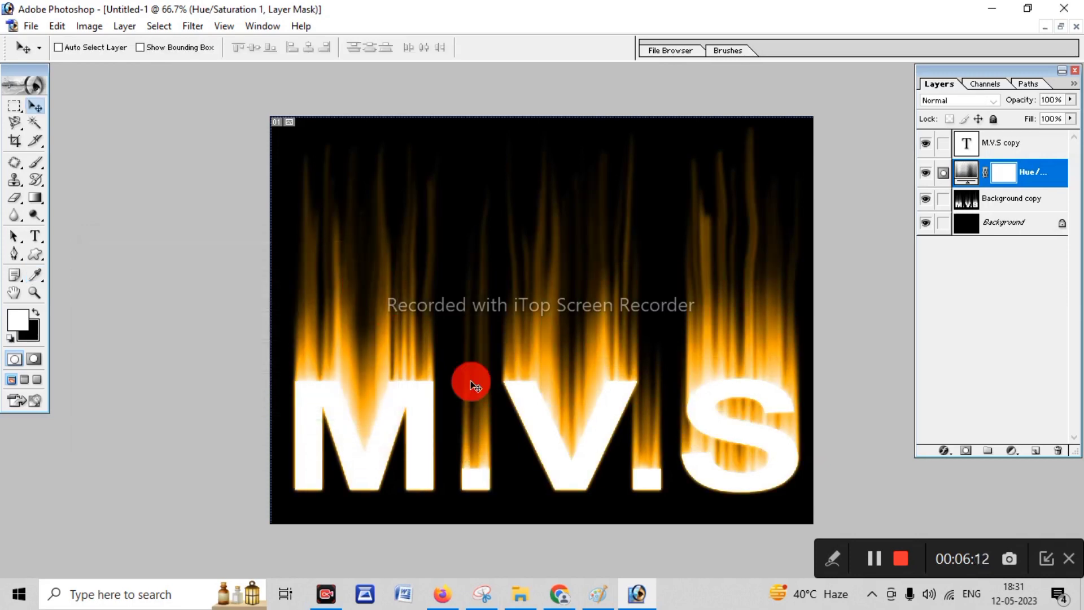
# Add a second Hue/Saturation adjustment layer with Hue set to -27
pyautogui.click(1012, 451)
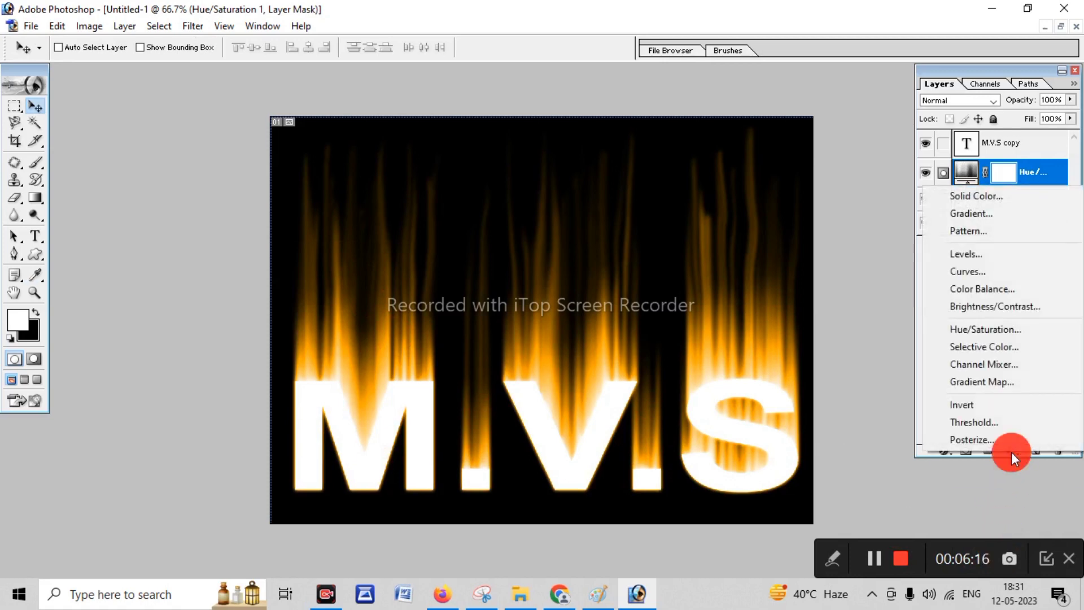
pyautogui.click(992, 333)
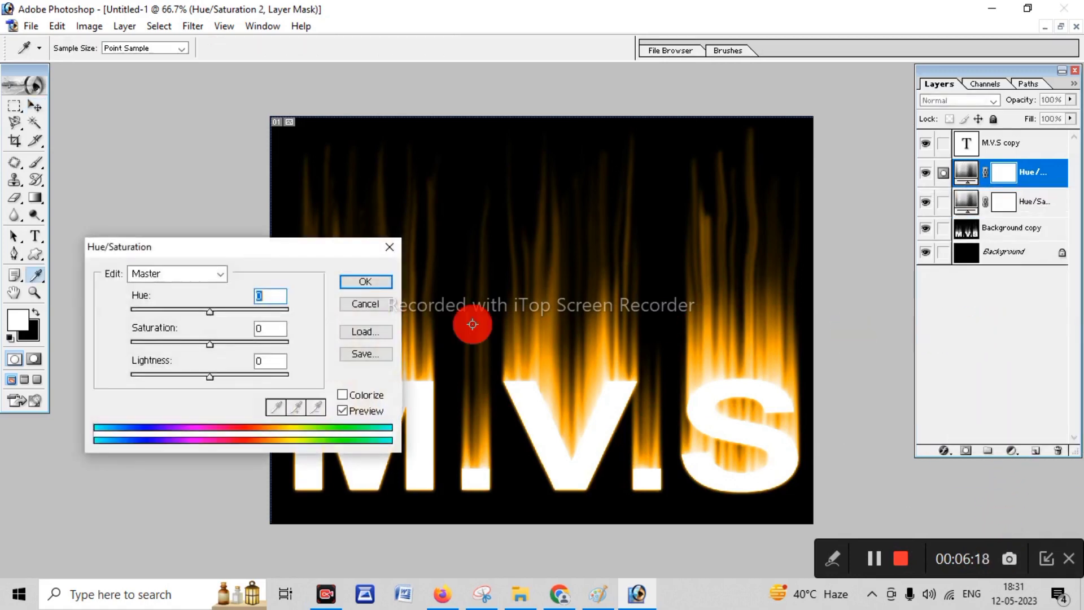
pyautogui.moveTo(284, 248); pyautogui.dragTo(261, 34)
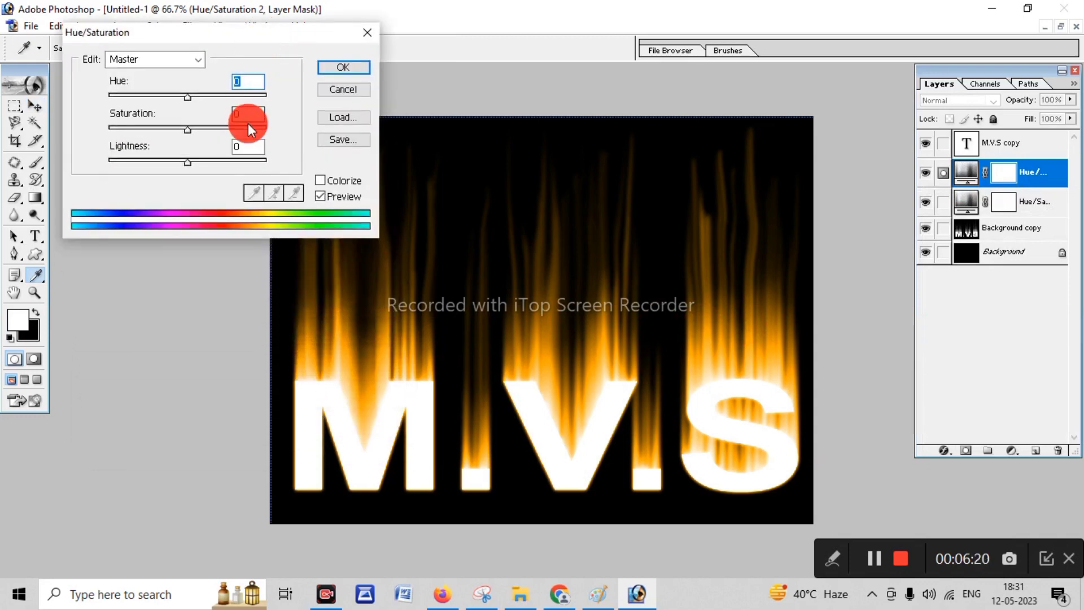
pyautogui.click(224, 82)
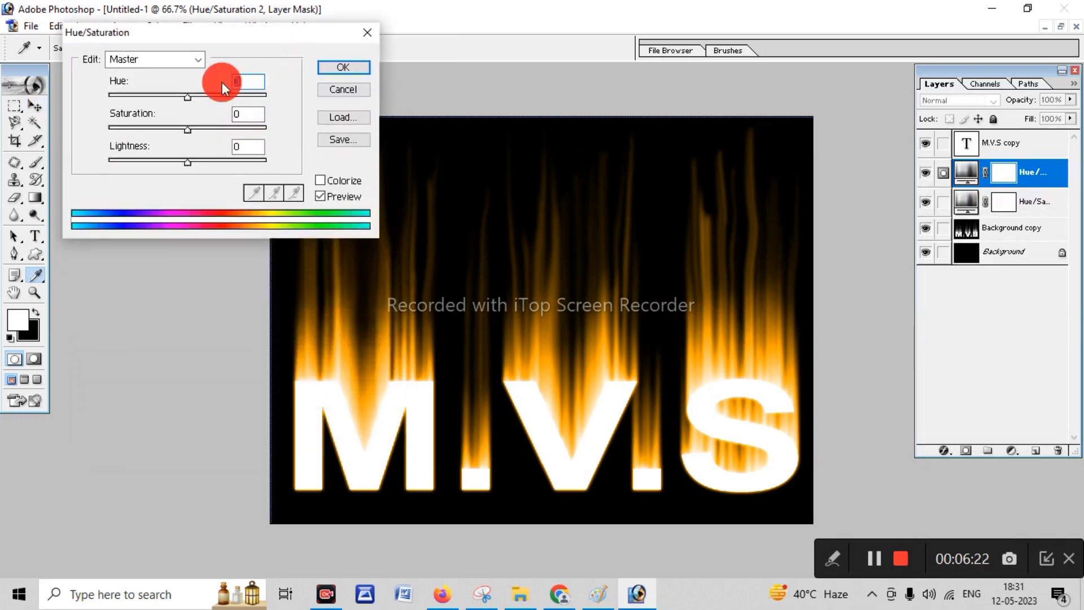
pyautogui.write('-2')
pyautogui.write('5')
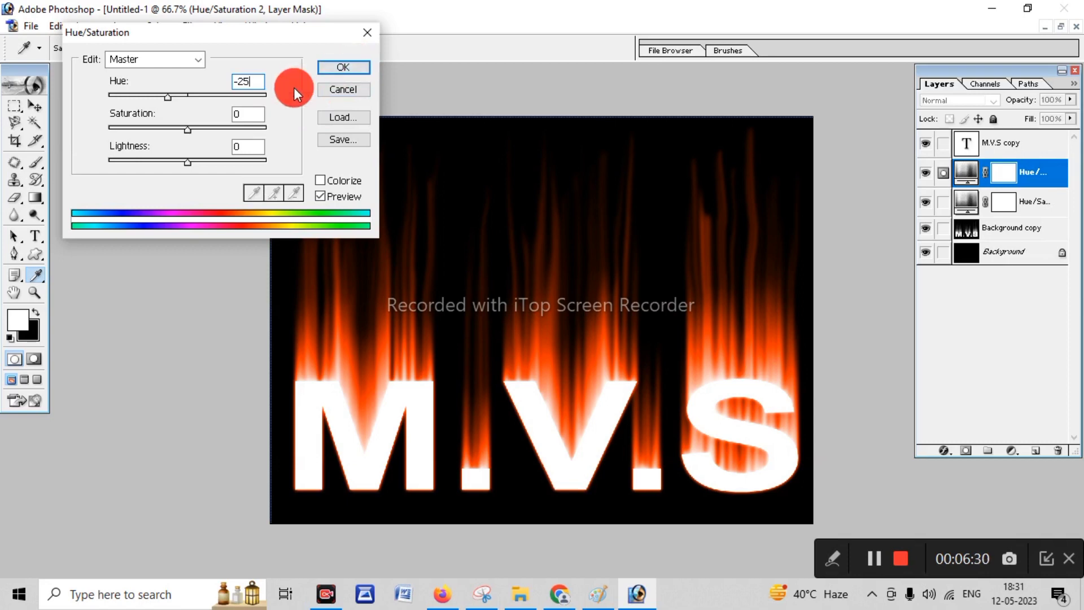
pyautogui.press('BackSpace')
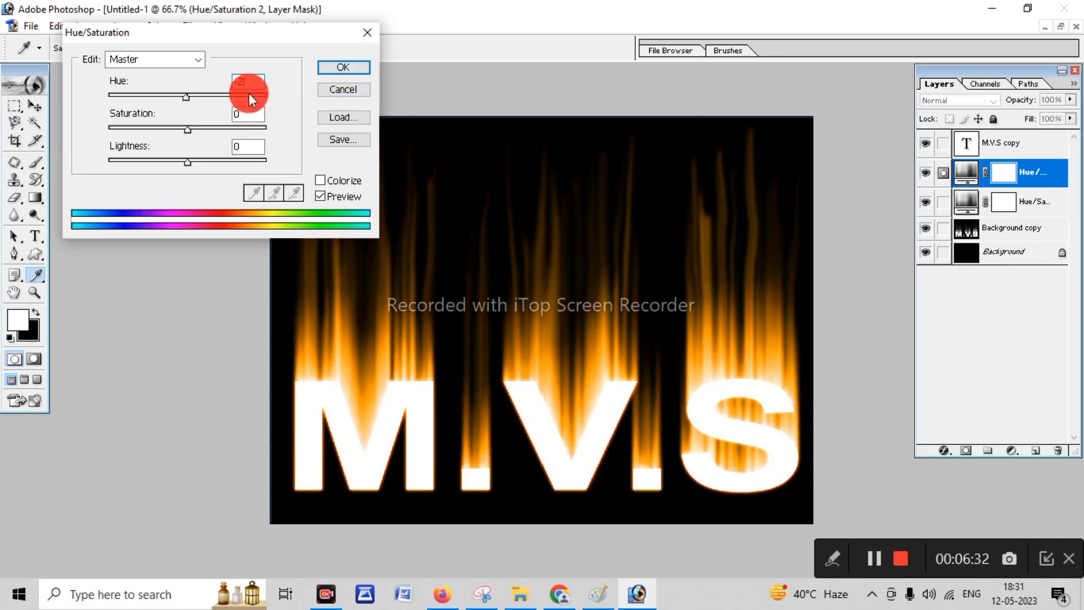
pyautogui.write('7')
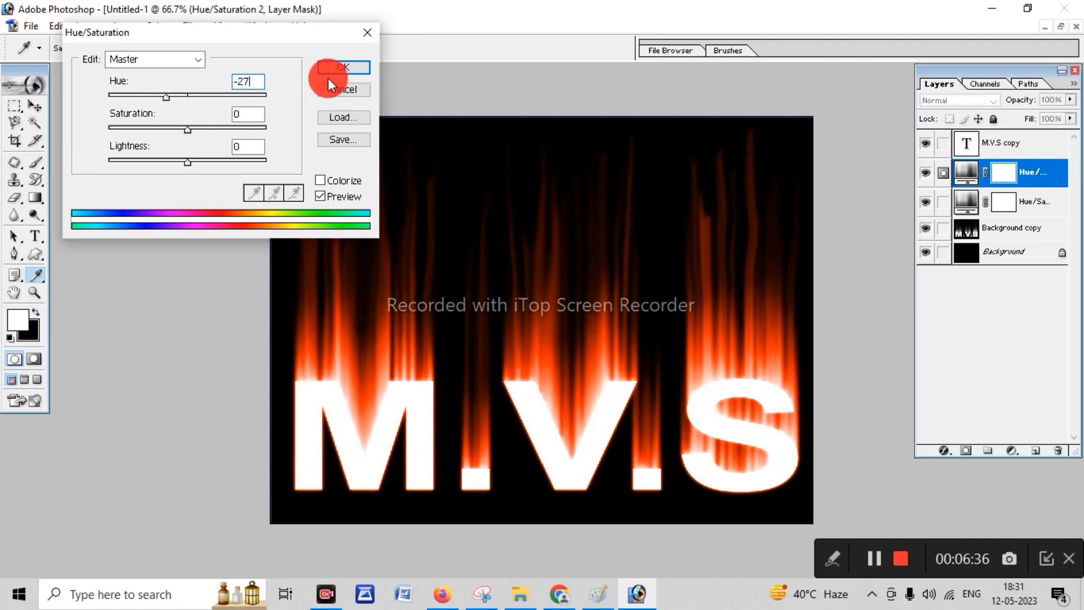
pyautogui.click(354, 66)
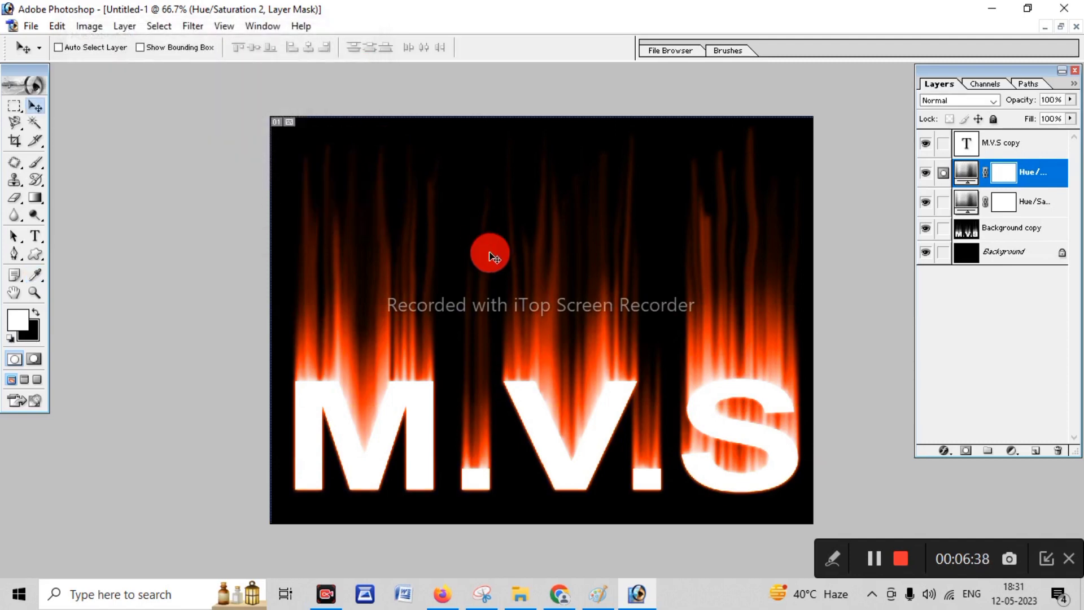
pyautogui.hotkey('ctrl', '0')
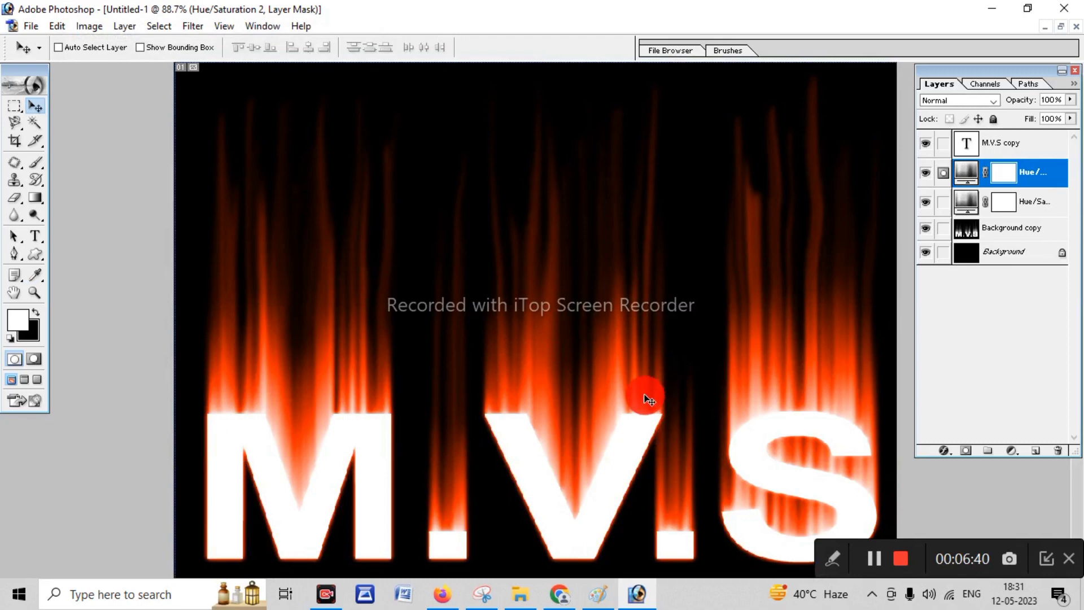
# Move the M.V.S copy text up into the flame bases and bring up the layer-style list
pyautogui.click(1004, 144)
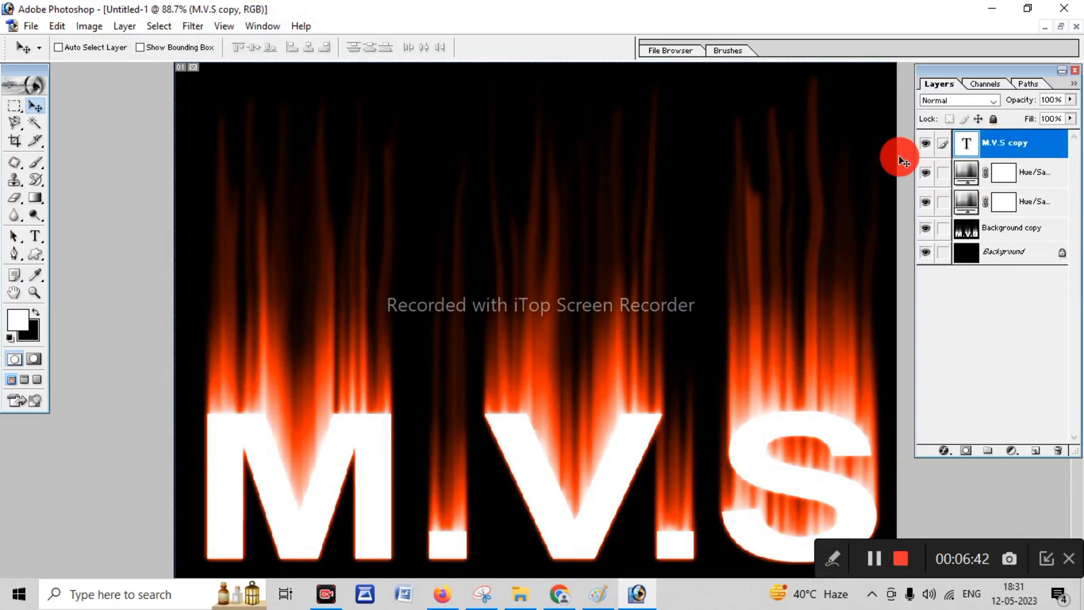
pyautogui.moveTo(760, 419); pyautogui.dragTo(759, 394)
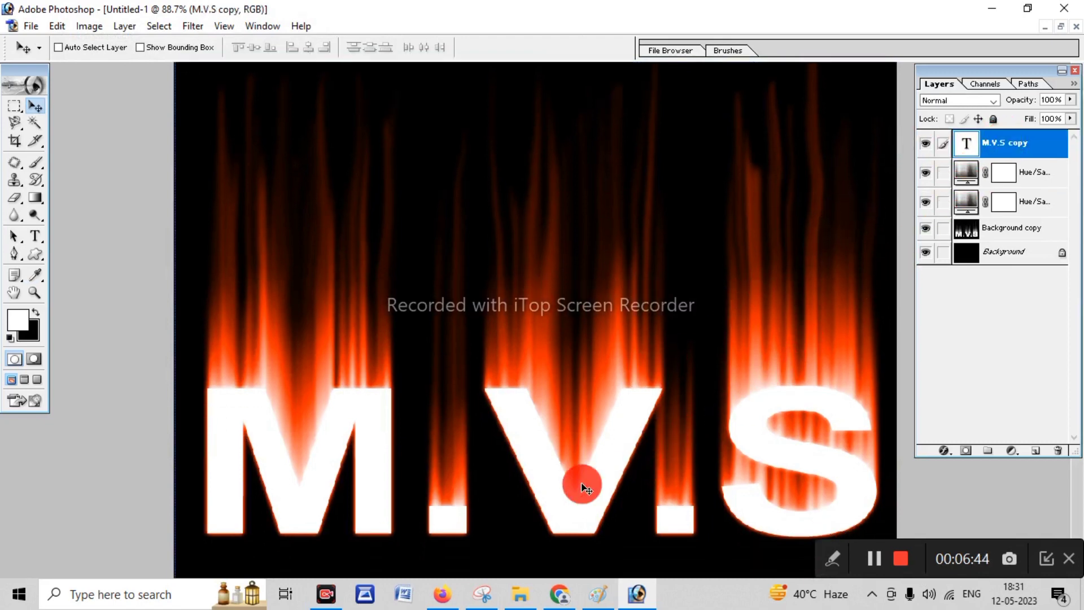
pyautogui.click(253, 27)
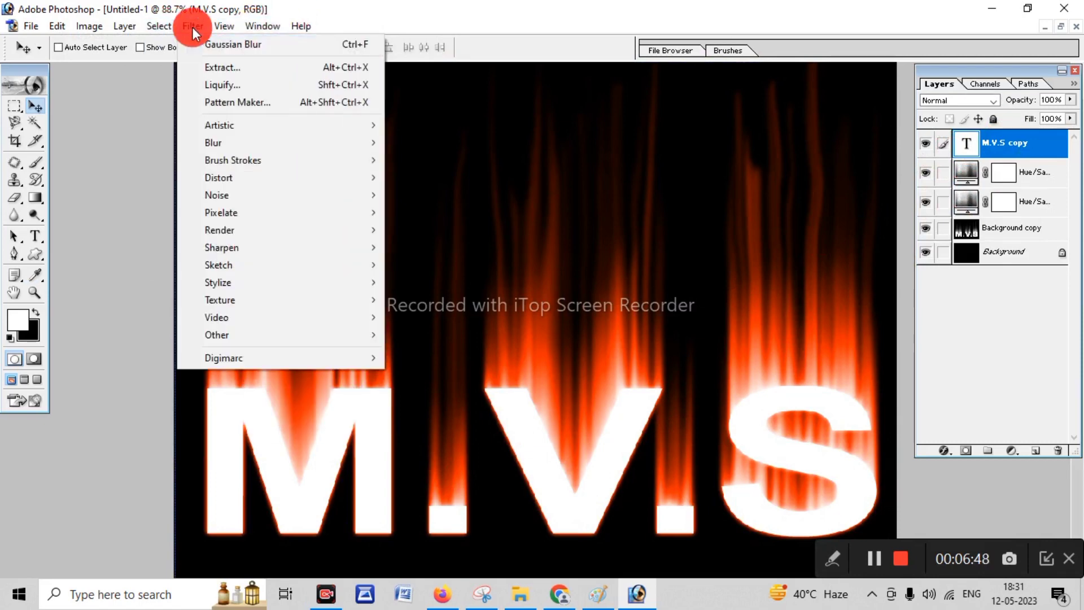
pyautogui.click(940, 510)
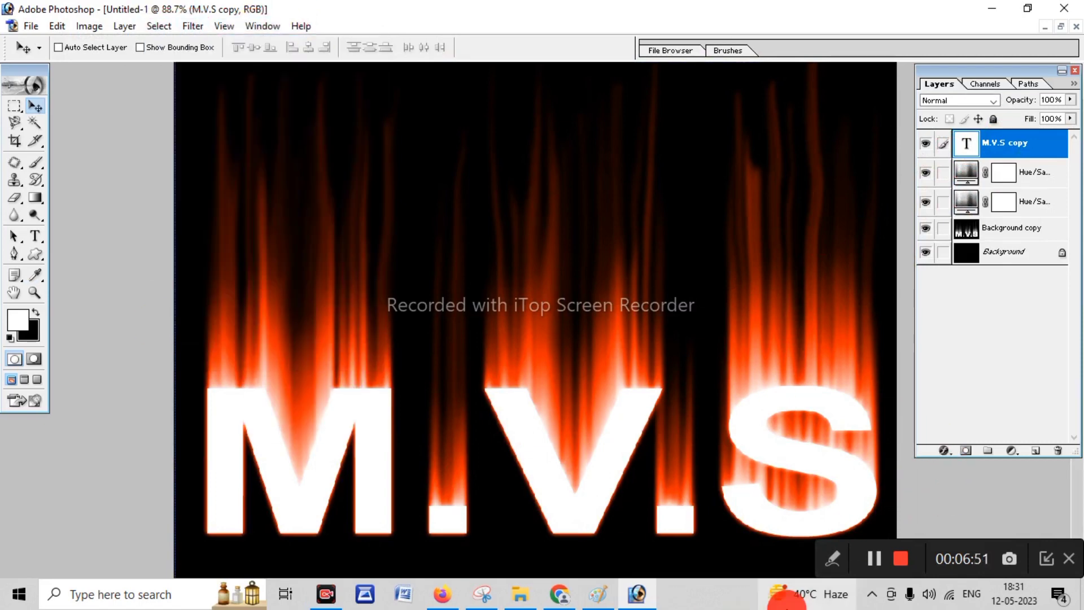
pyautogui.click(947, 454)
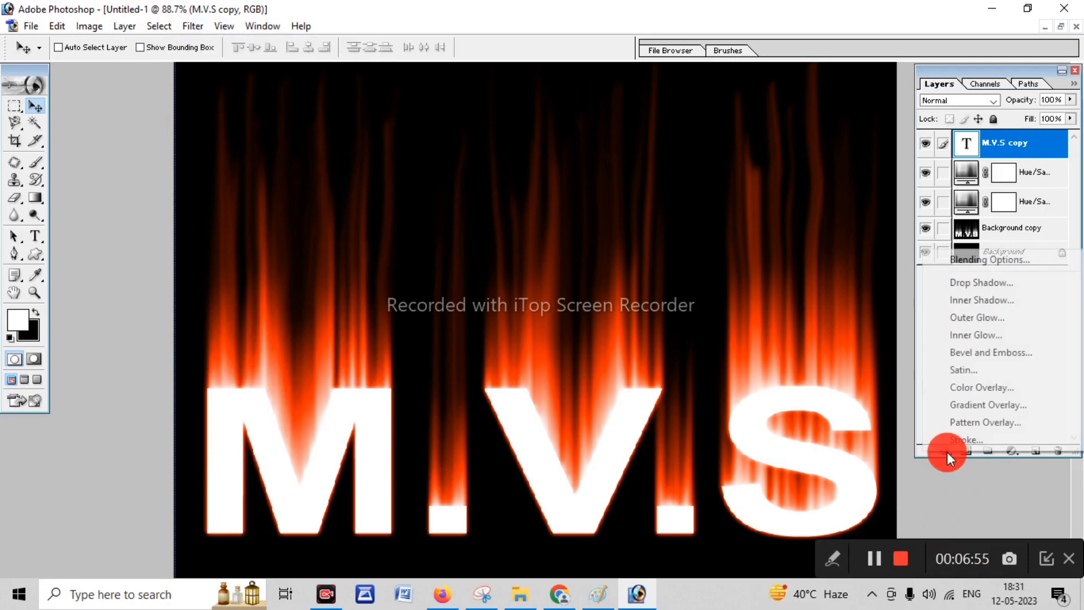
# Give M.V.S copy a Gradient Overlay from black to a dark red sampled from the canvas
pyautogui.click(1011, 404)
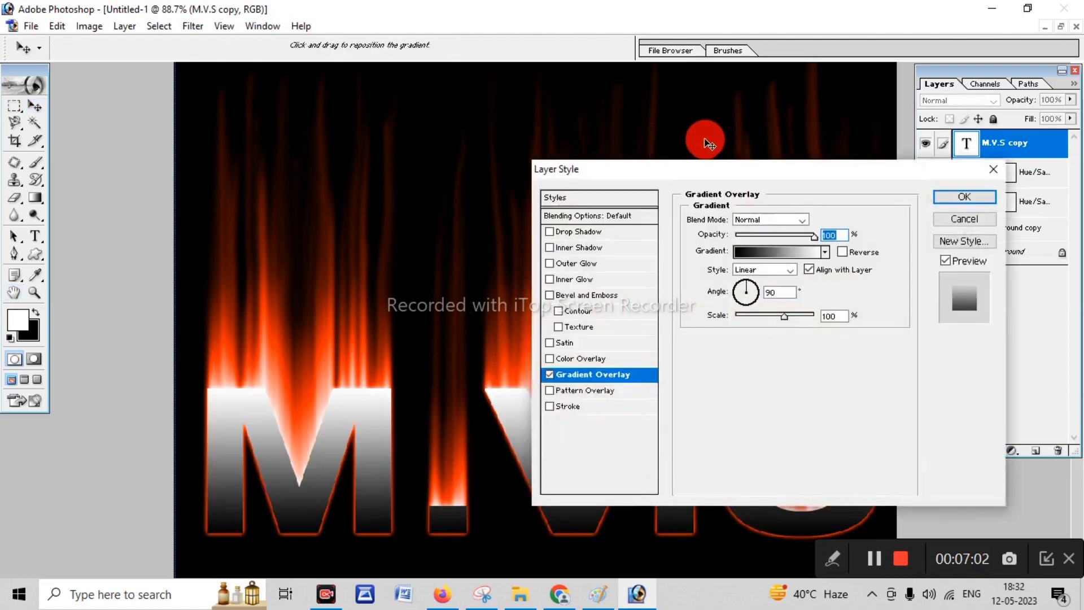
pyautogui.moveTo(708, 170)
pyautogui.mouseDown()
pyautogui.moveTo(622, 109)
pyautogui.moveTo(780, 287)
pyautogui.mouseUp()
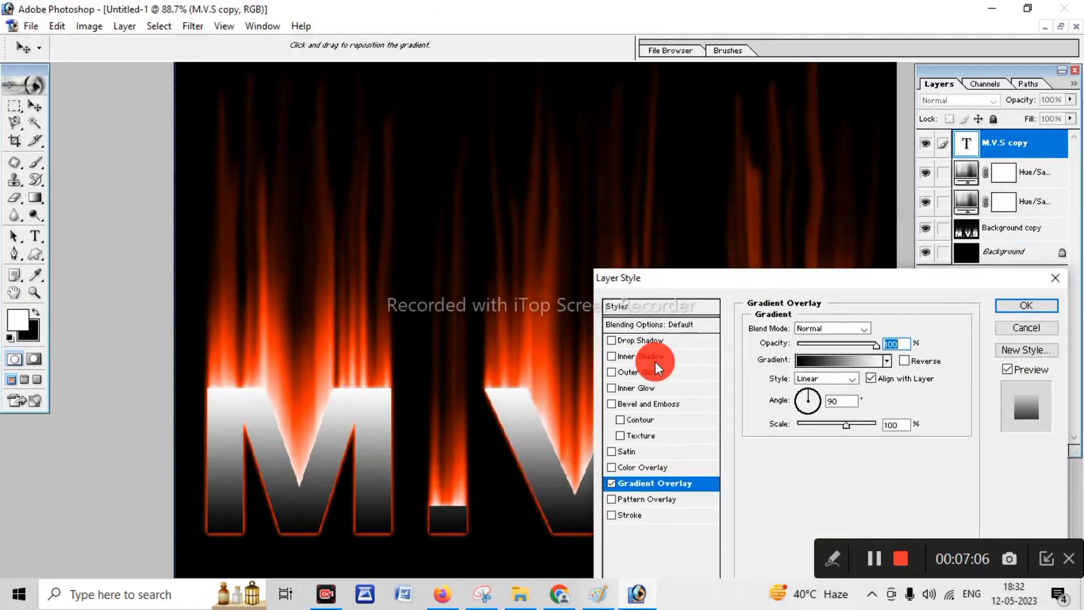
pyautogui.click(837, 388)
pyautogui.click(853, 360)
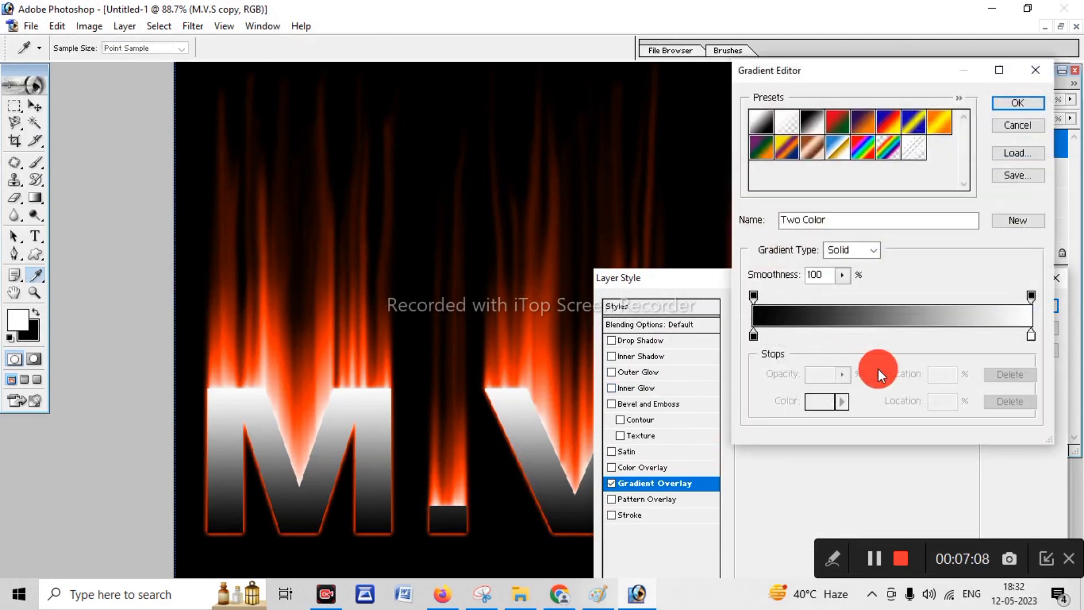
pyautogui.click(1031, 335)
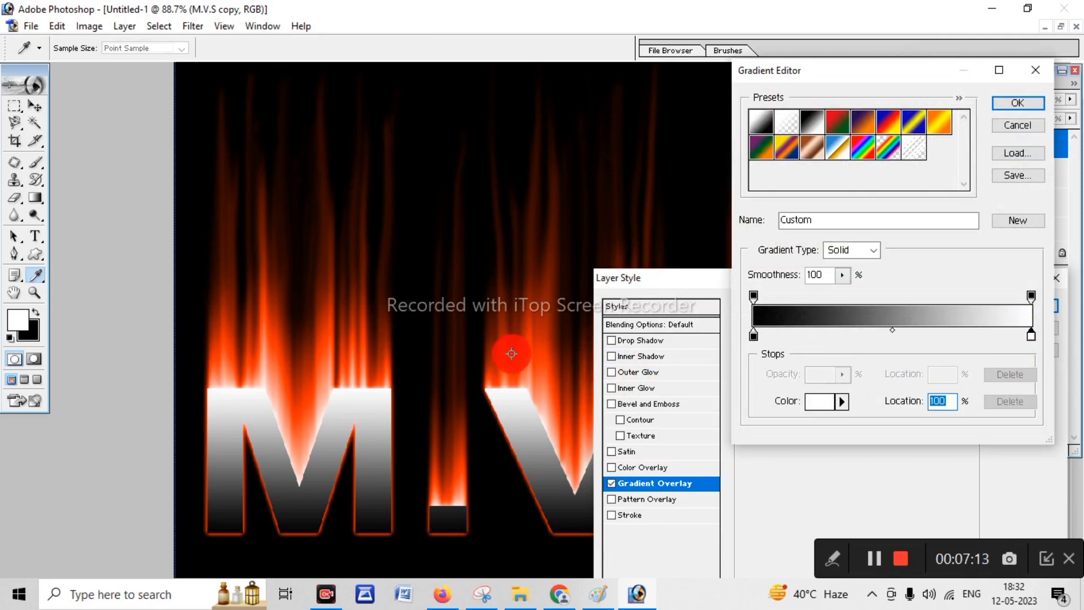
pyautogui.click(382, 362)
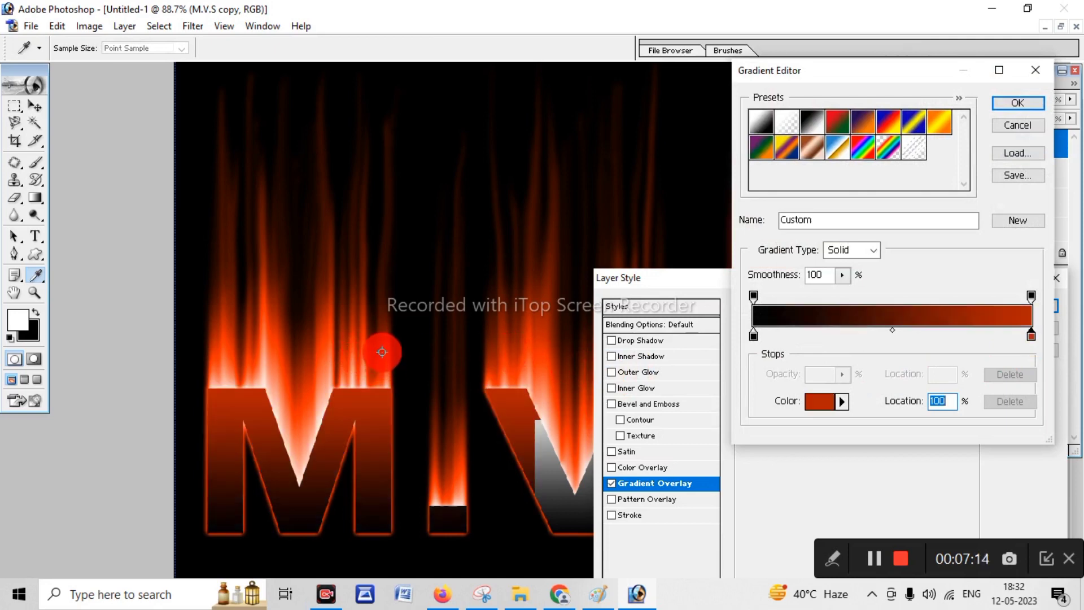
pyautogui.click(381, 342)
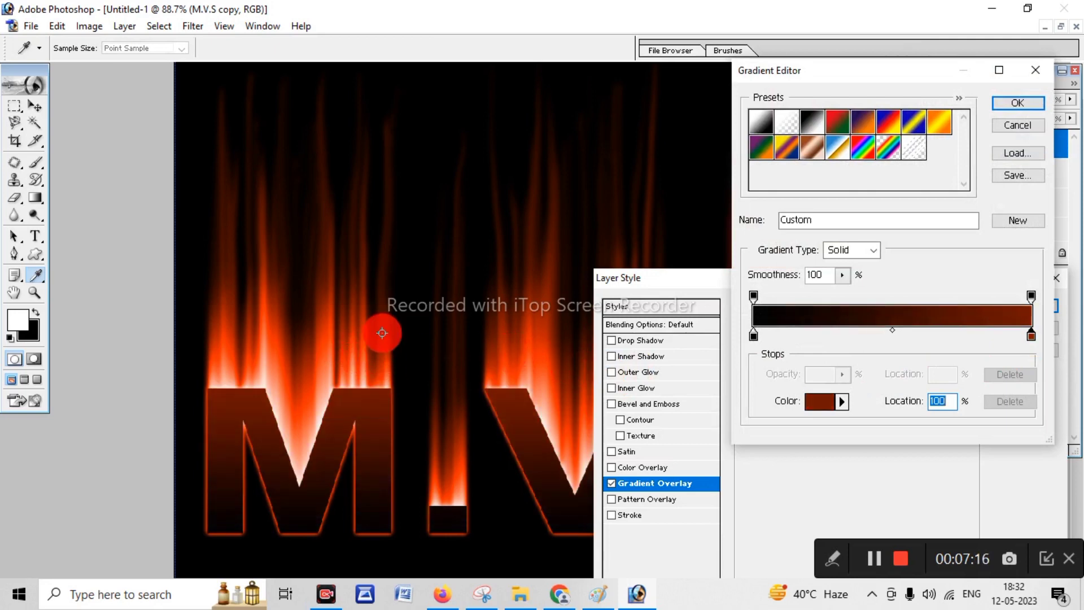
pyautogui.moveTo(382, 333); pyautogui.dragTo(382, 358)
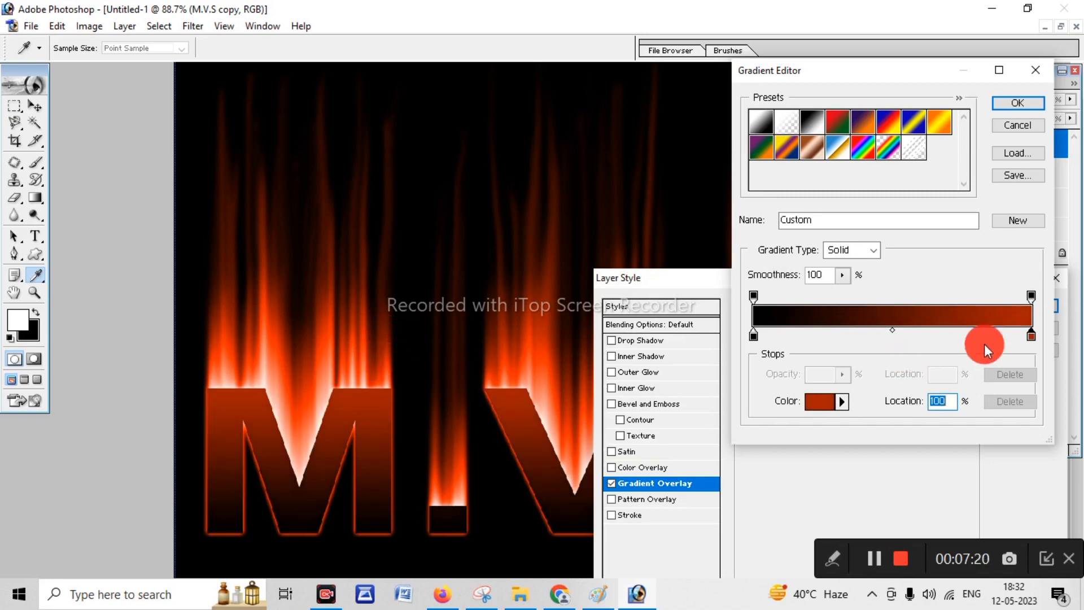
pyautogui.click(1027, 102)
pyautogui.moveTo(836, 284); pyautogui.dragTo(546, 138)
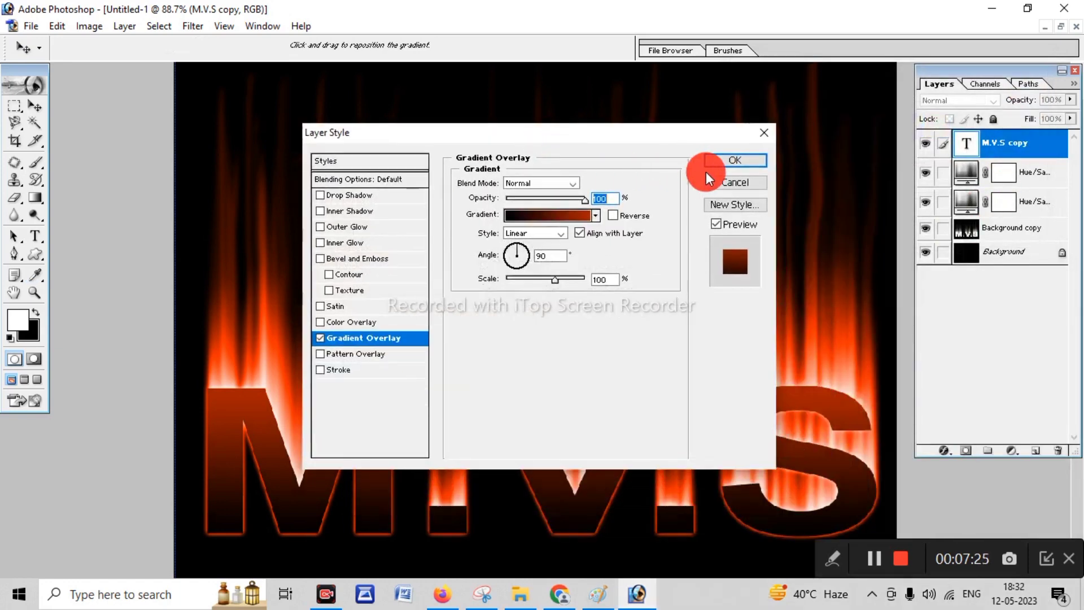
pyautogui.click(736, 161)
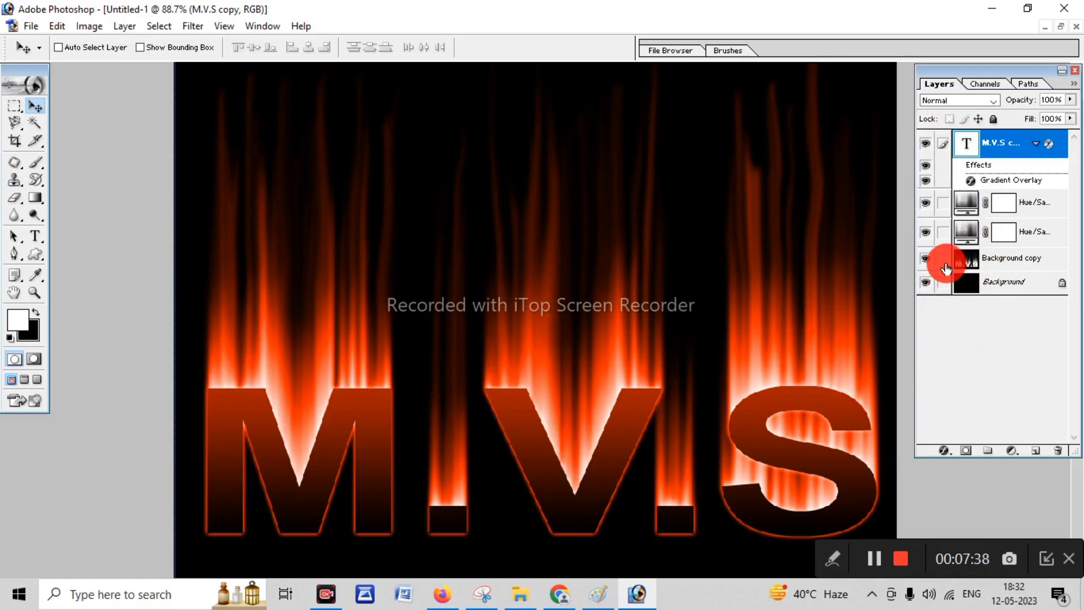
# Link both Hue/Saturation layers and Background copy to the text layer and merge them
pyautogui.moveTo(944, 202); pyautogui.dragTo(947, 260)
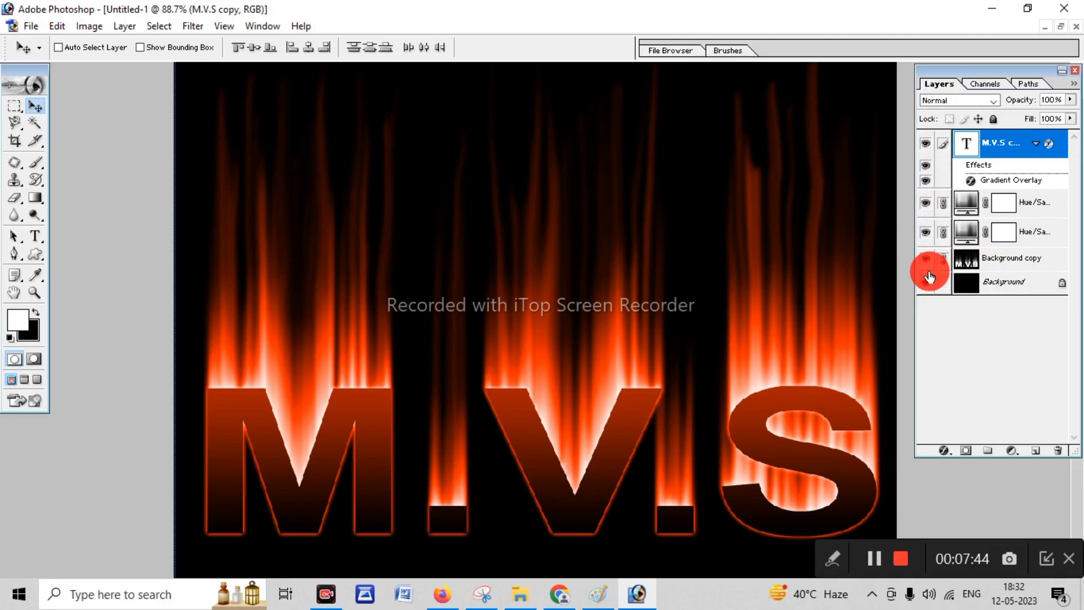
pyautogui.hotkey('ctrl', 'e')
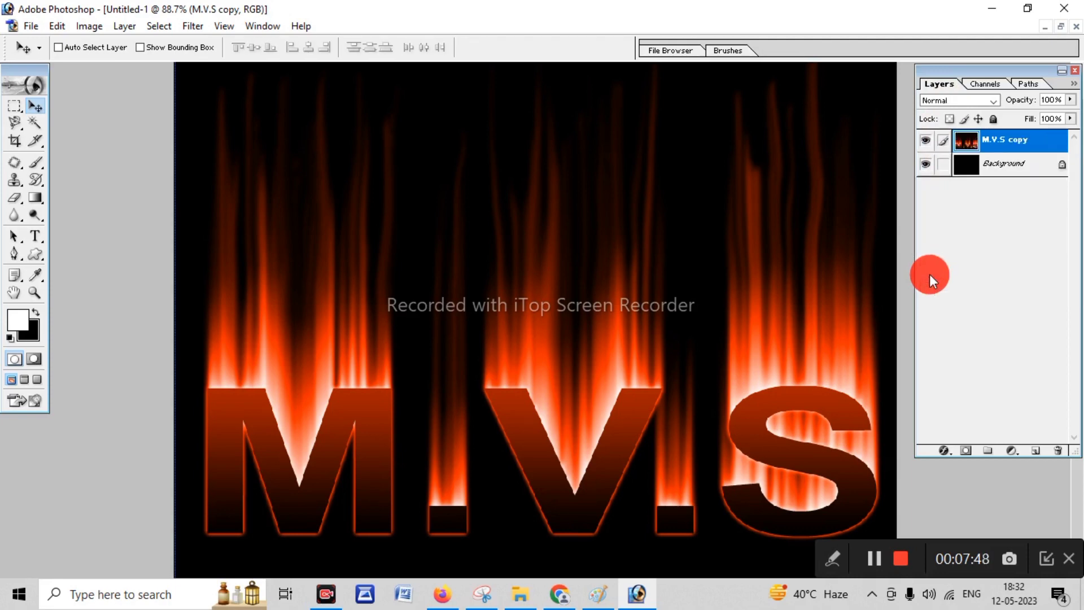
pyautogui.hotkey('ctrl', '0')
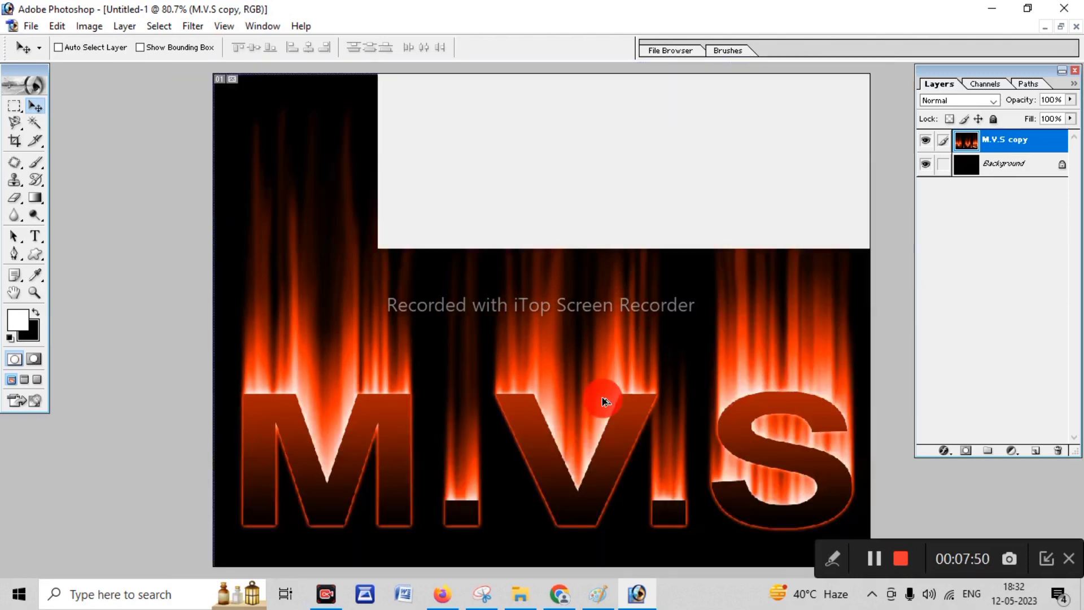
pyautogui.hotkey('ctrl', '-')
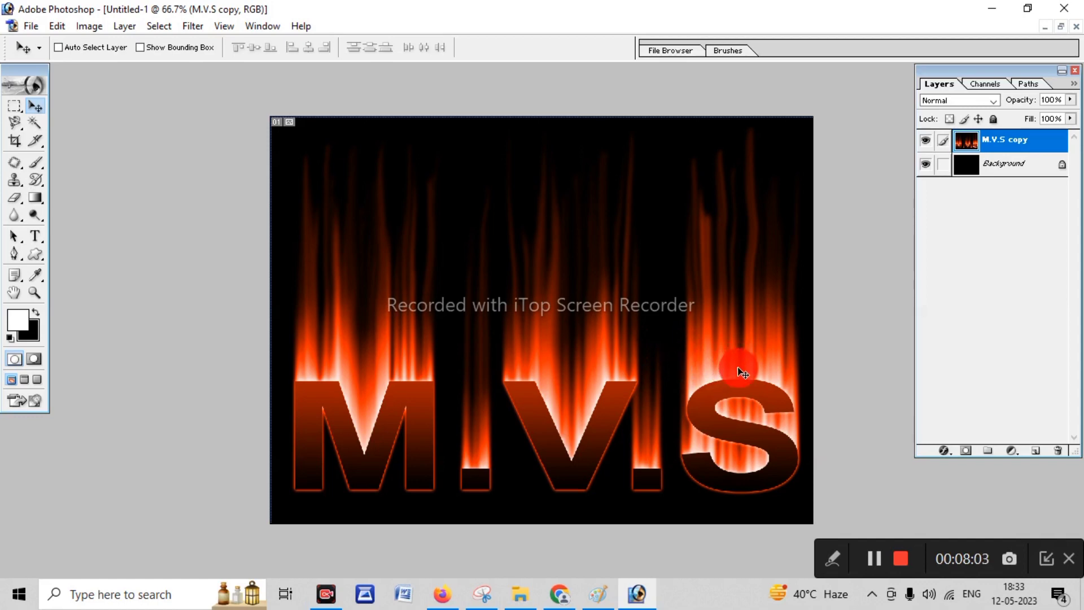
pyautogui.scroll(1, 739, 370)
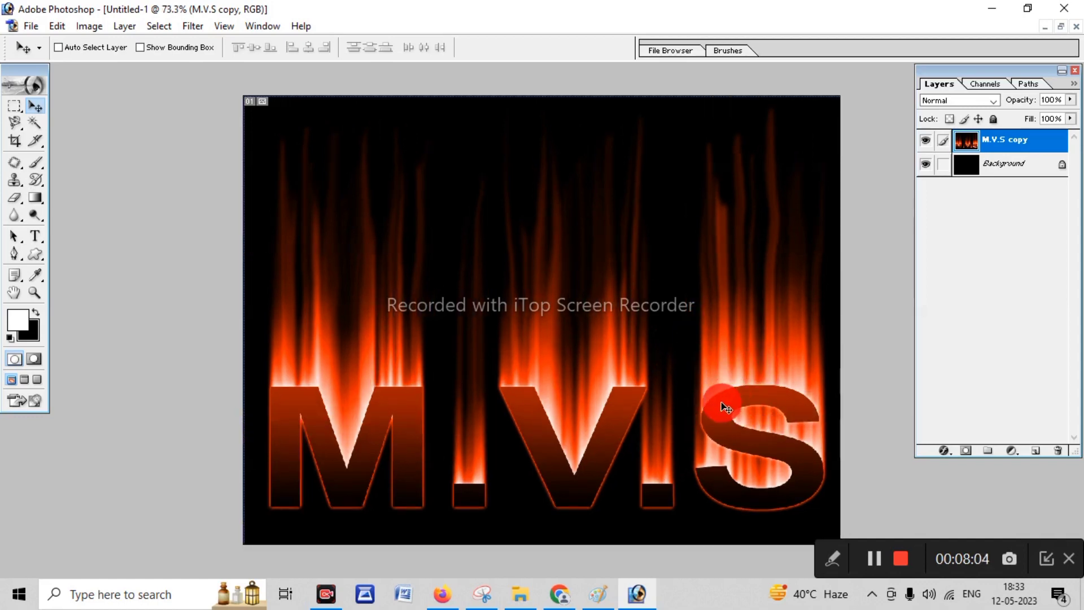
pyautogui.scroll(1, 582, 401)
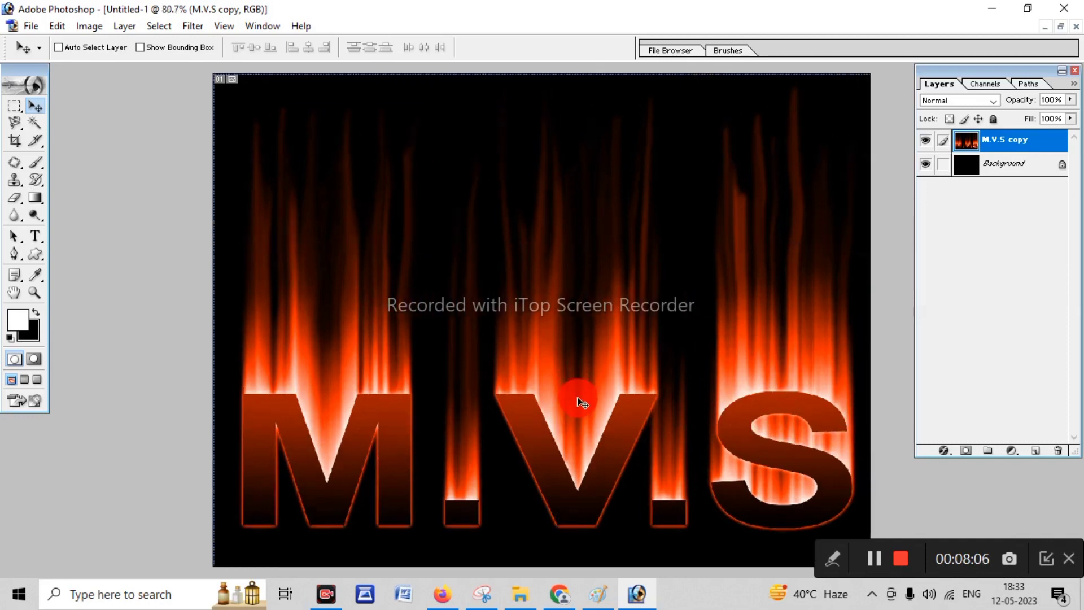